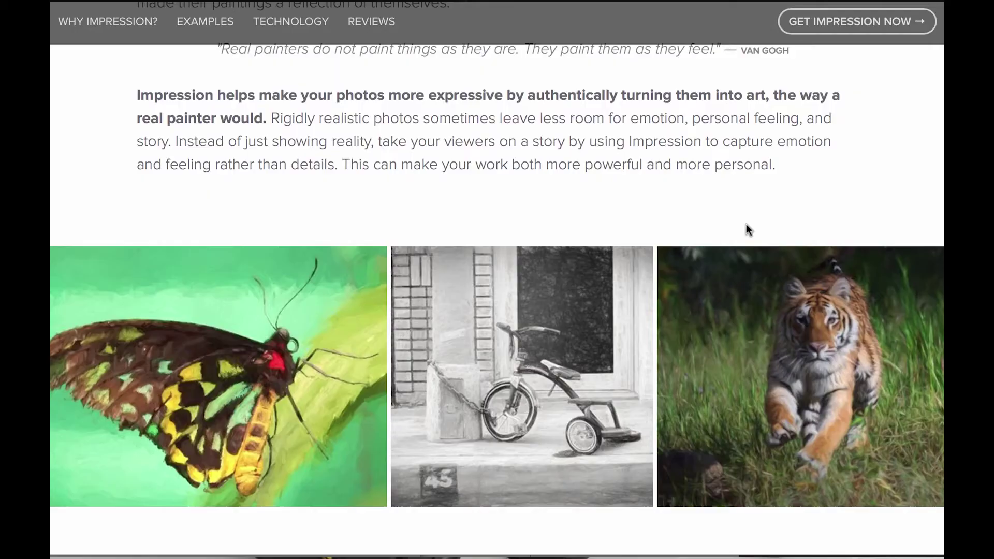
Step: Scroll down the Topaz Impression site to the 210 customer reviews rated 4.6/5
scroll(747, 227, "down", 3)
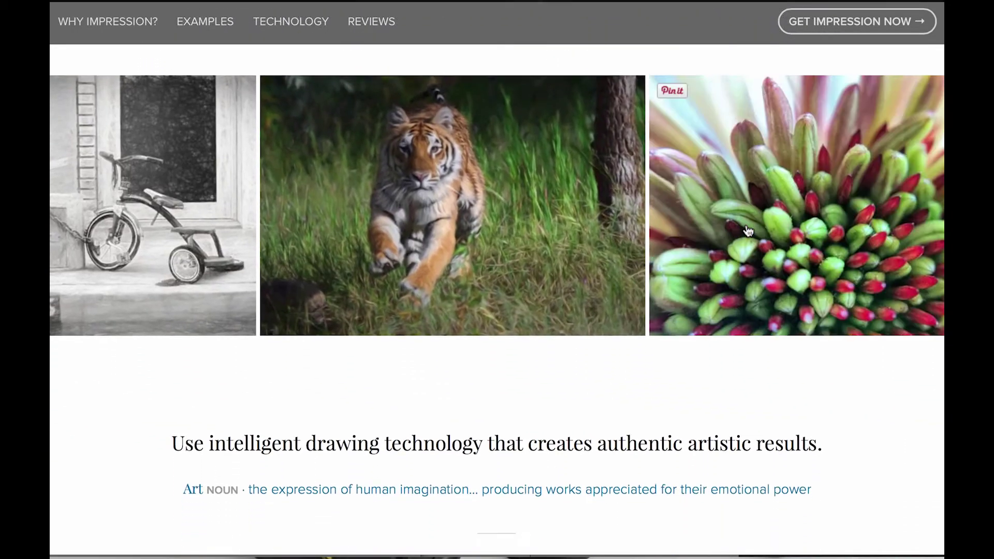
scroll(746, 230, "down", 4)
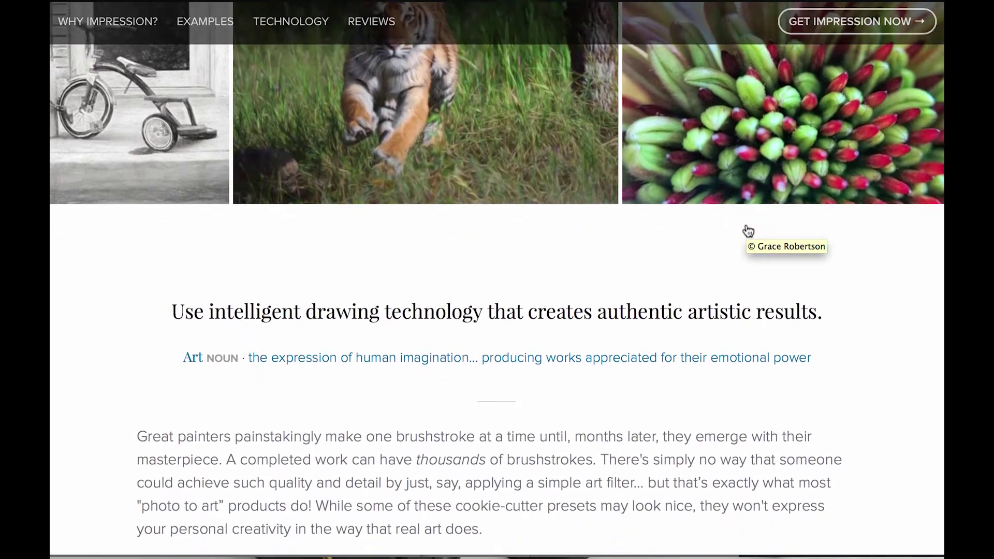
scroll(747, 228, "down", 5)
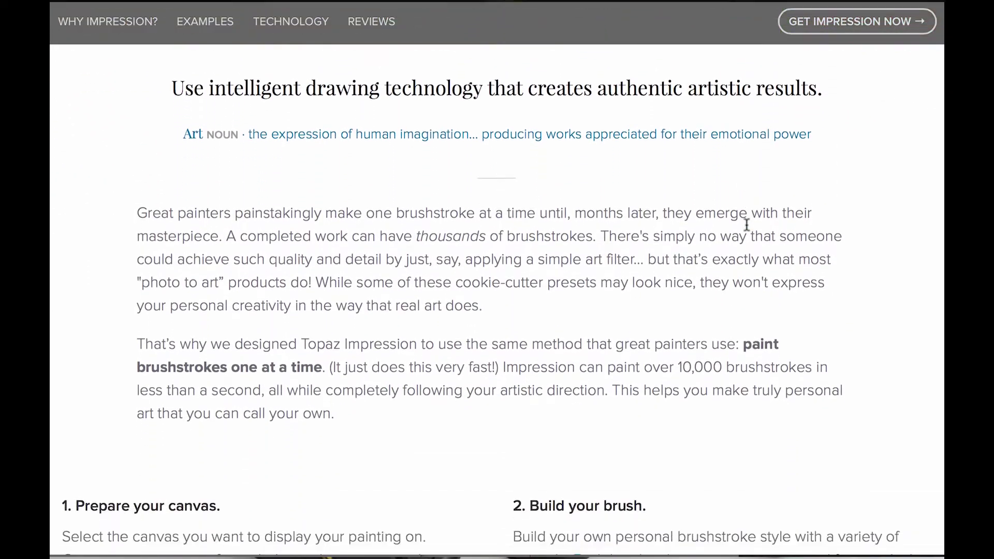
scroll(747, 224, "down", 5)
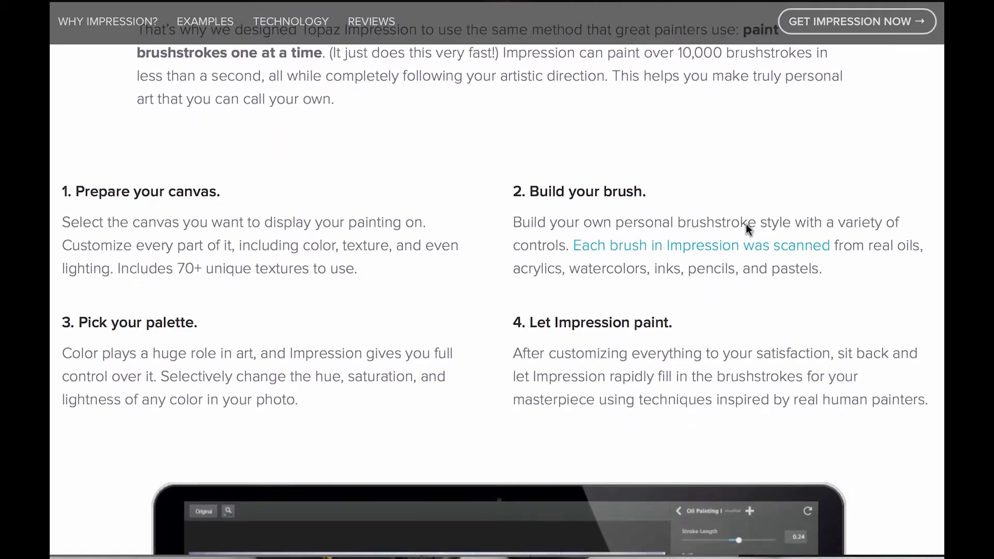
scroll(747, 228, "down", 5)
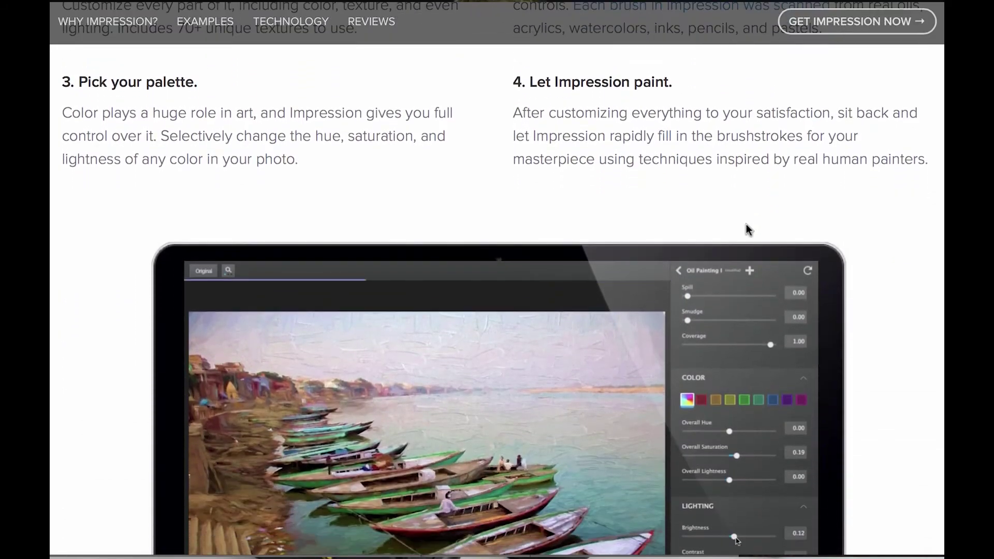
scroll(746, 223, "down", 1)
scroll(893, 303, "down", 3)
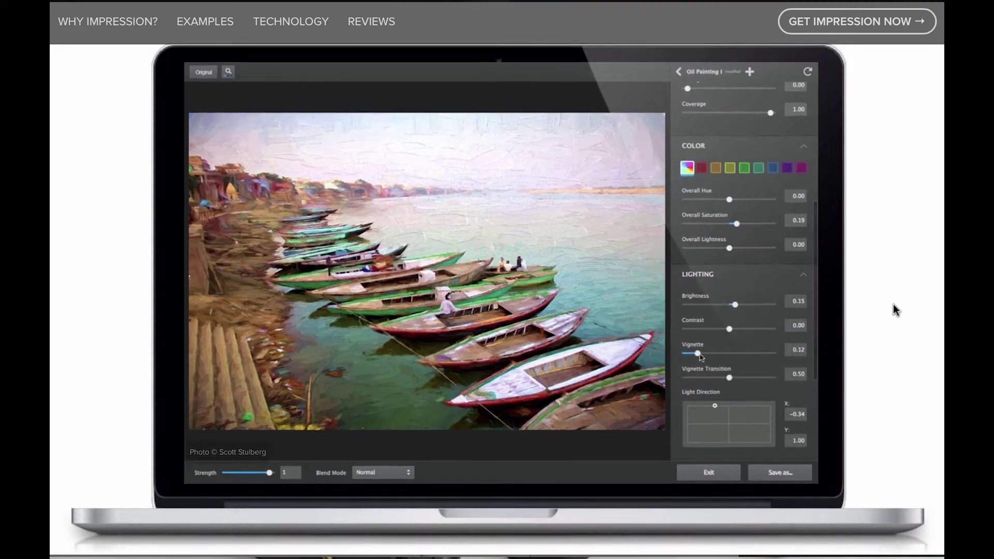
scroll(893, 303, "down", 5)
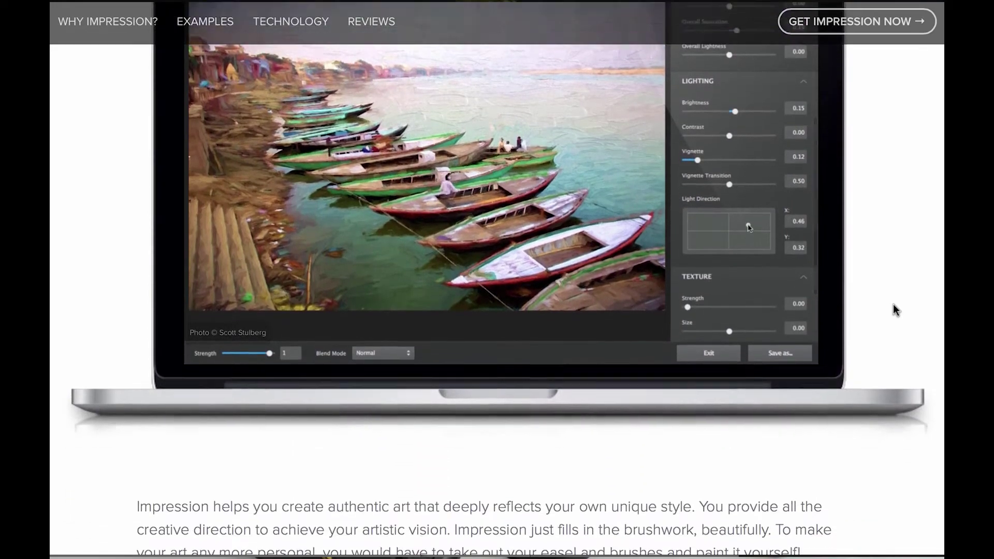
scroll(893, 305, "down", 6)
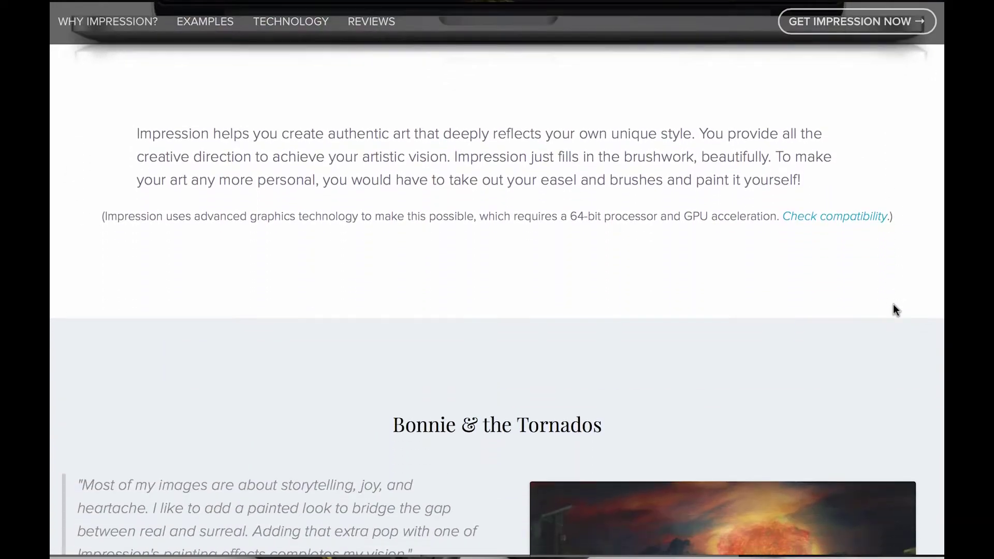
scroll(893, 306, "down", 6)
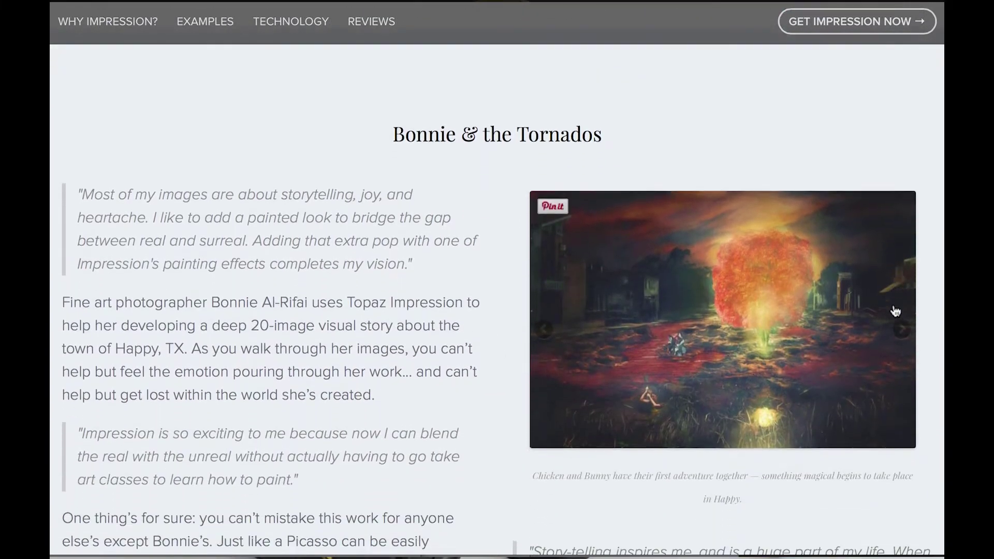
scroll(934, 325, "down", 5)
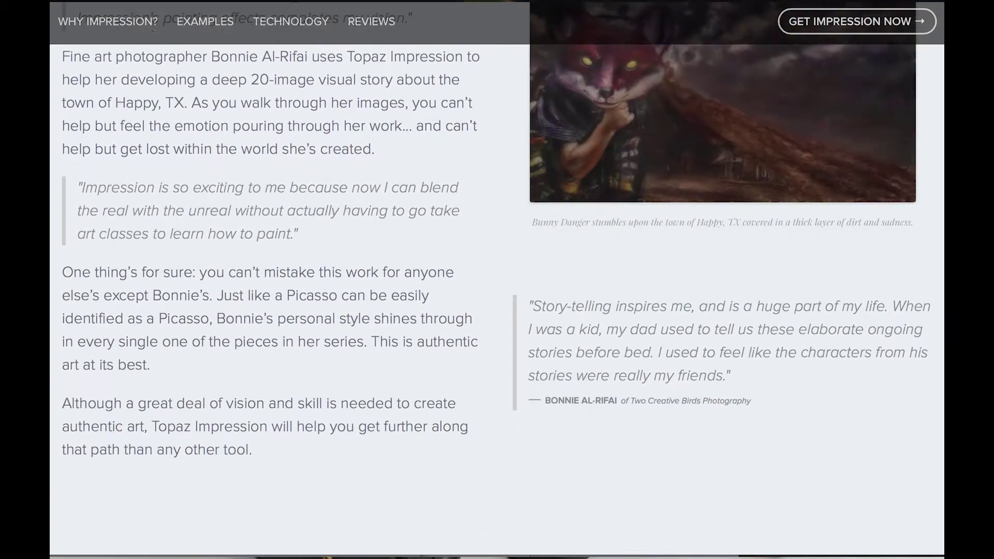
scroll(497, 279, "down", 7)
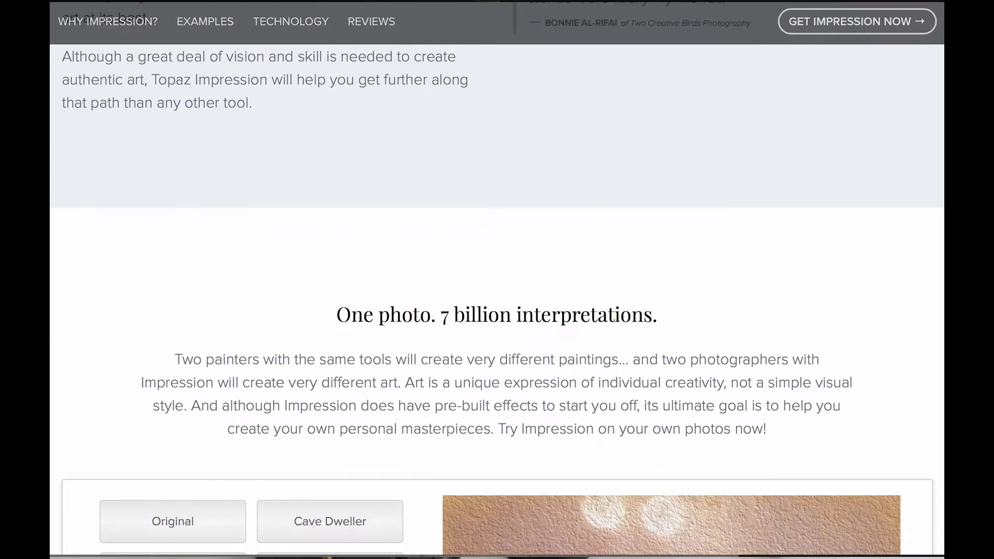
scroll(497, 279, "down", 3)
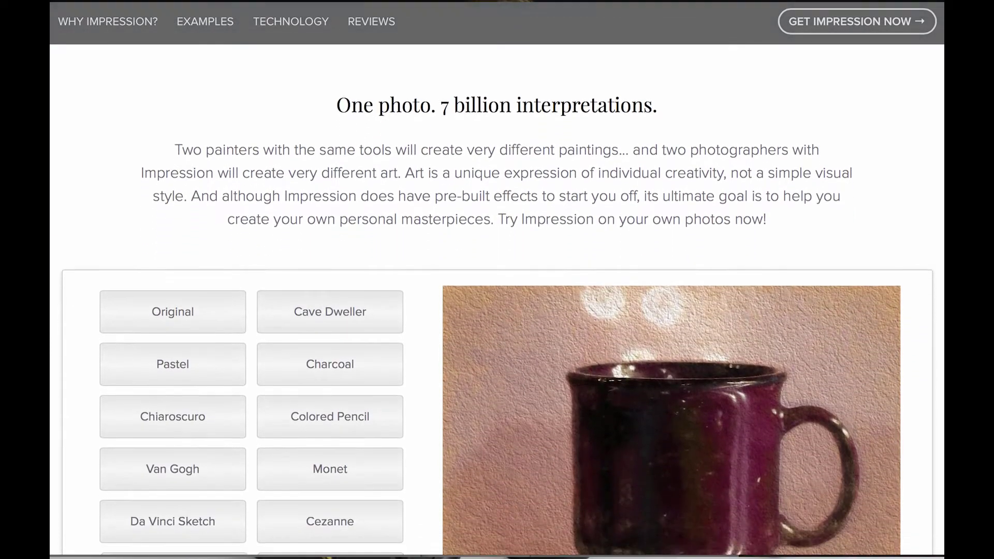
scroll(497, 280, "down", 4)
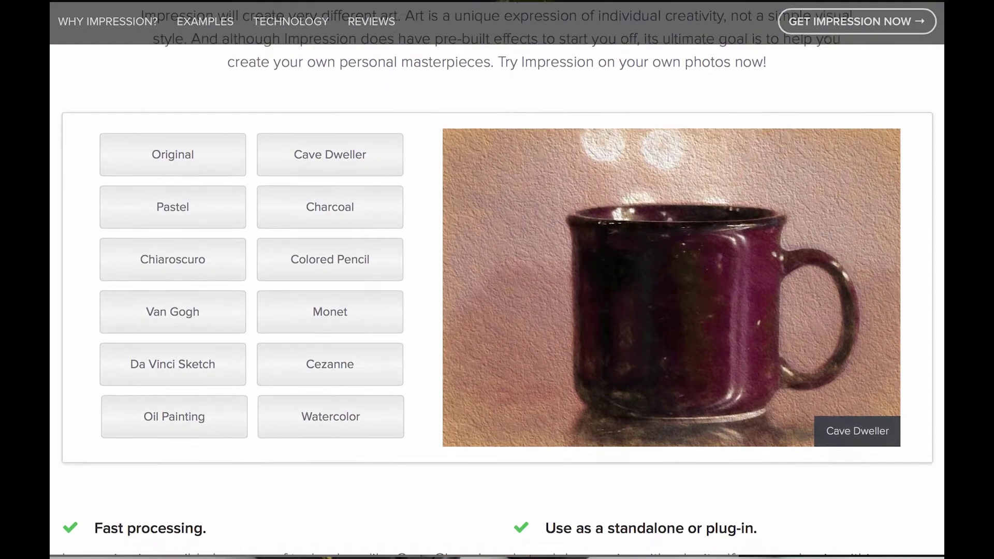
scroll(497, 280, "down", 6)
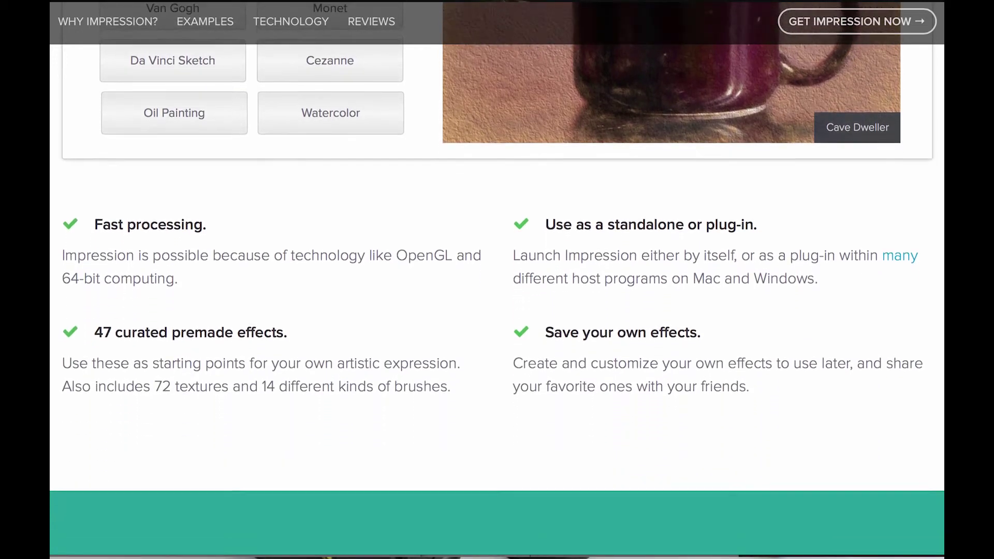
scroll(497, 280, "down", 7)
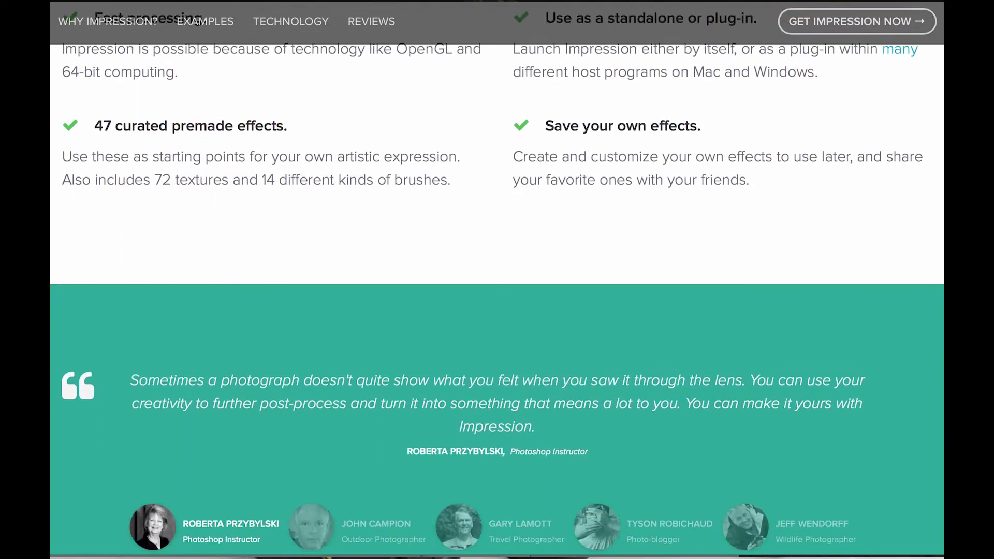
scroll(497, 280, "down", 6)
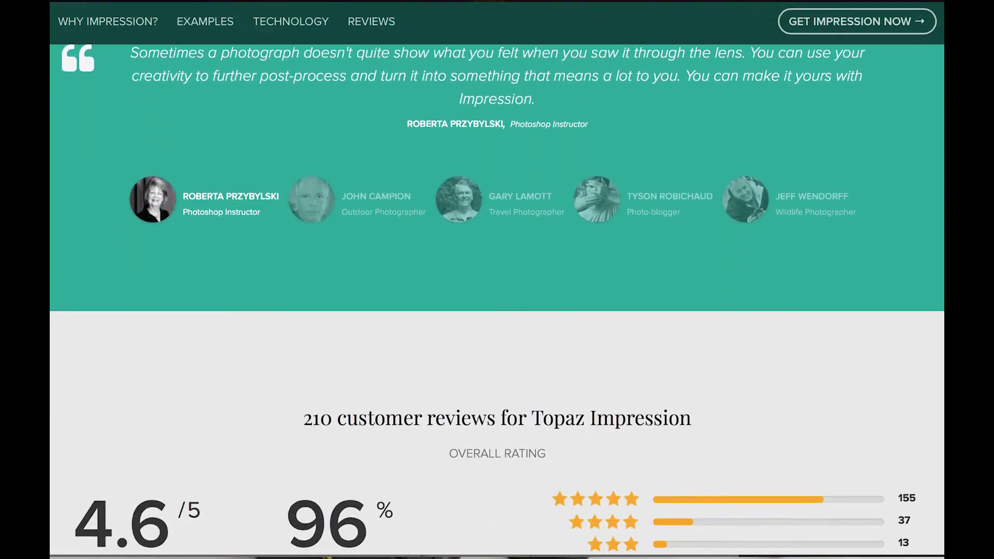
scroll(497, 280, "down", 4)
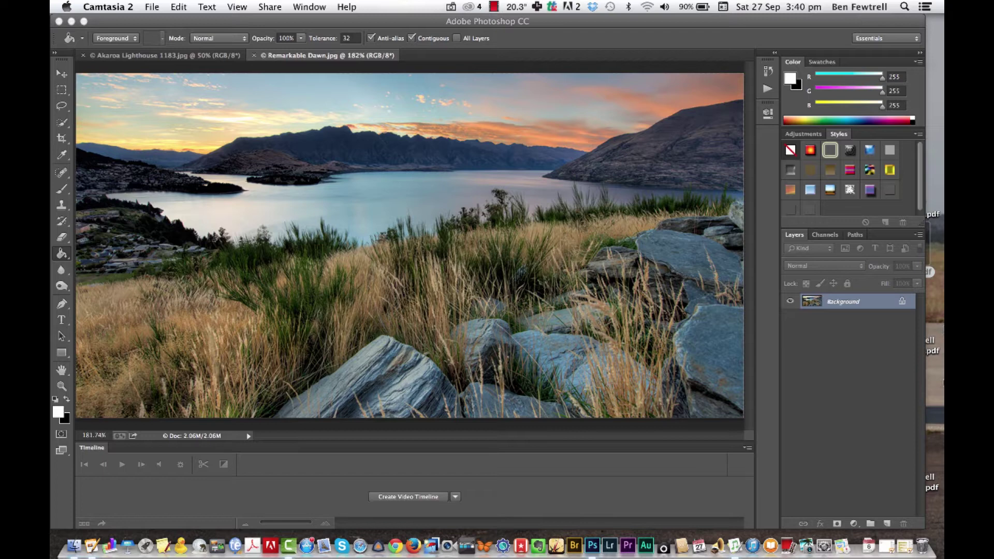
Step: Unlock the Background into Layer 0, duplicate it, and run Topaz Impression on the copy
left_click_drag(903, 310, 903, 527)
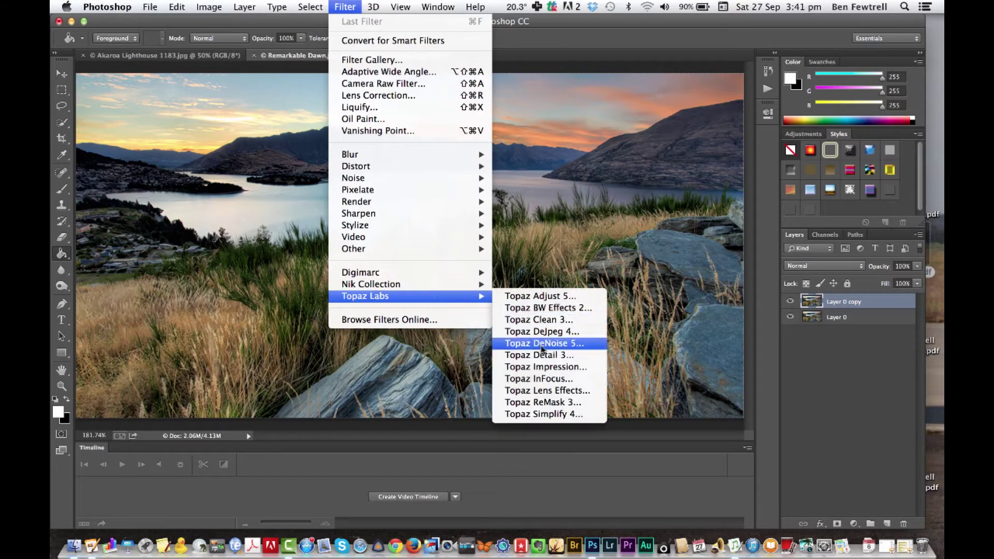
left_click(550, 369)
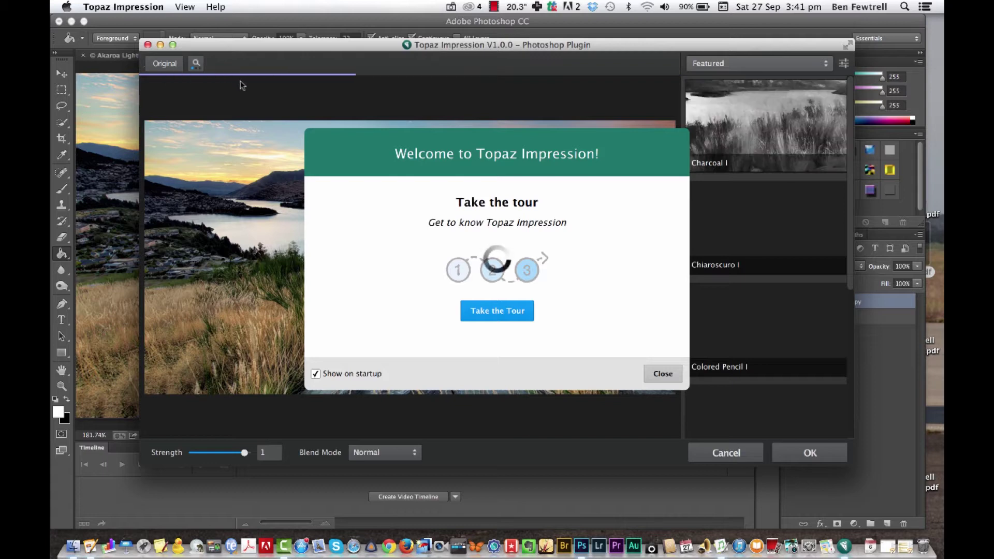
Step: Widen, move and enlarge the Topaz Impression window, then close the welcome tour
left_click_drag(140, 48, 71, 48)
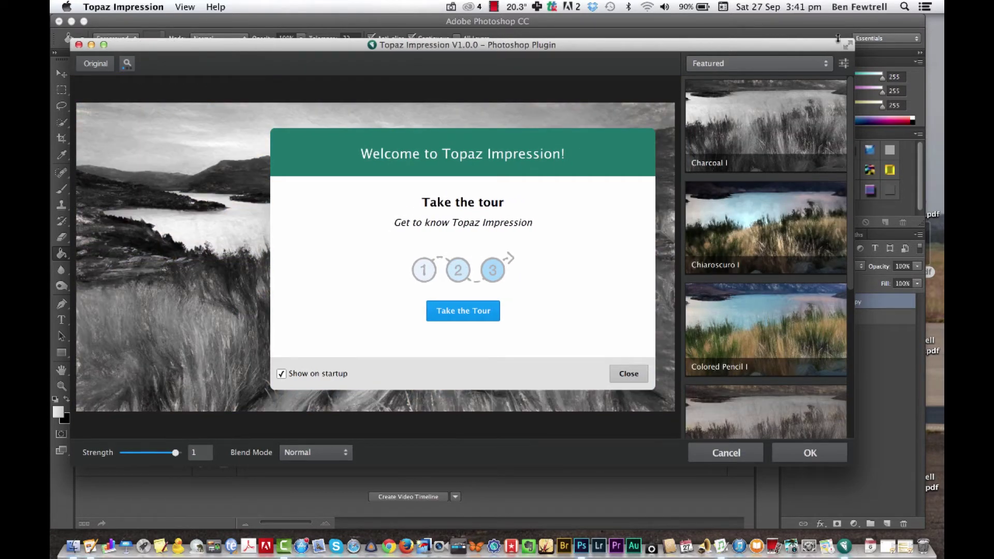
left_click_drag(837, 38, 924, 9)
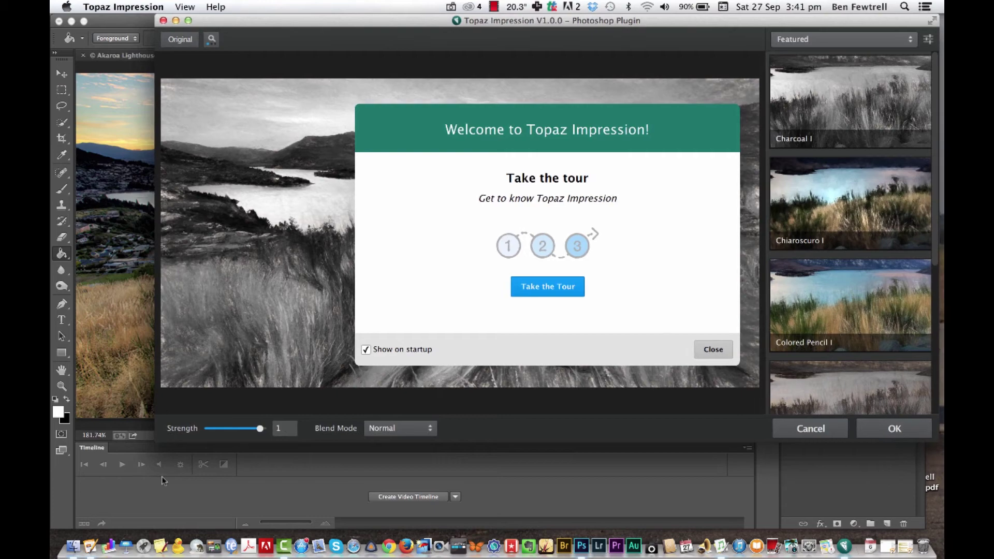
left_click_drag(159, 444, 67, 505)
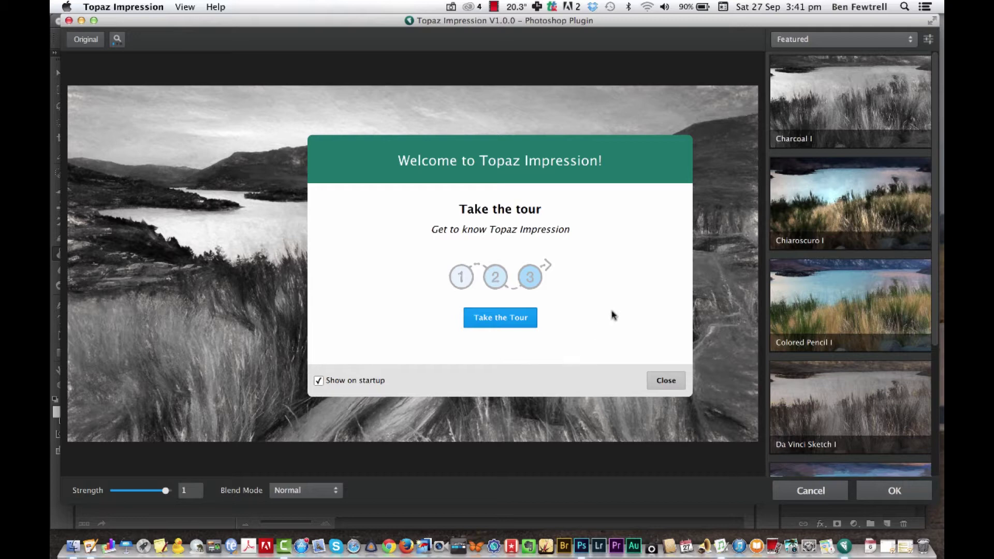
left_click(665, 382)
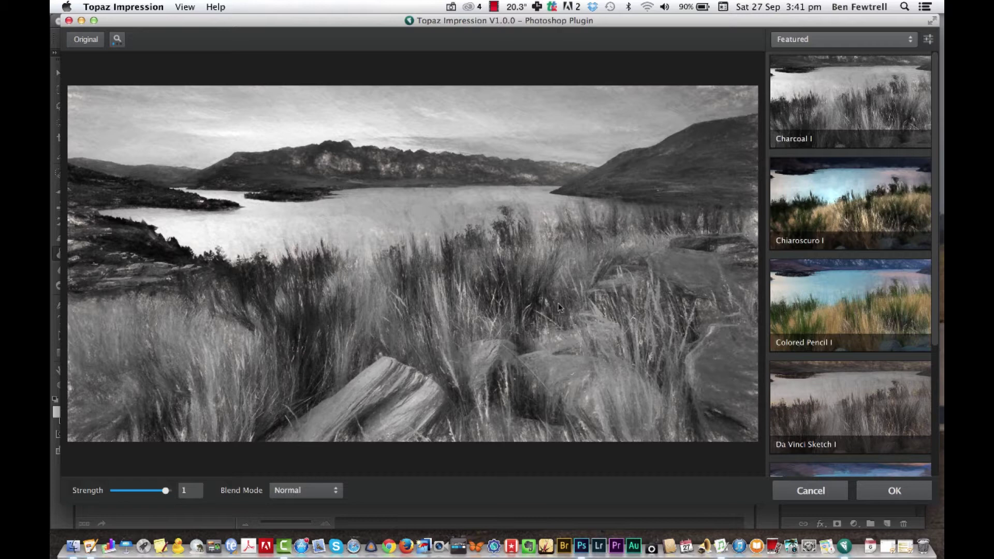
Step: Switch the preset category from Featured to Pencil and apply Colored Pencil I
left_click(884, 37)
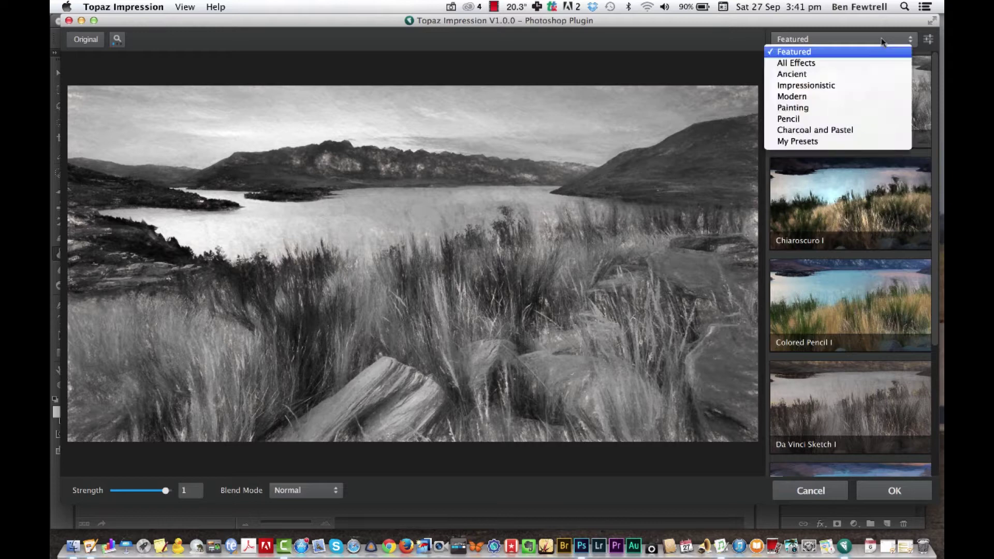
left_click(840, 120)
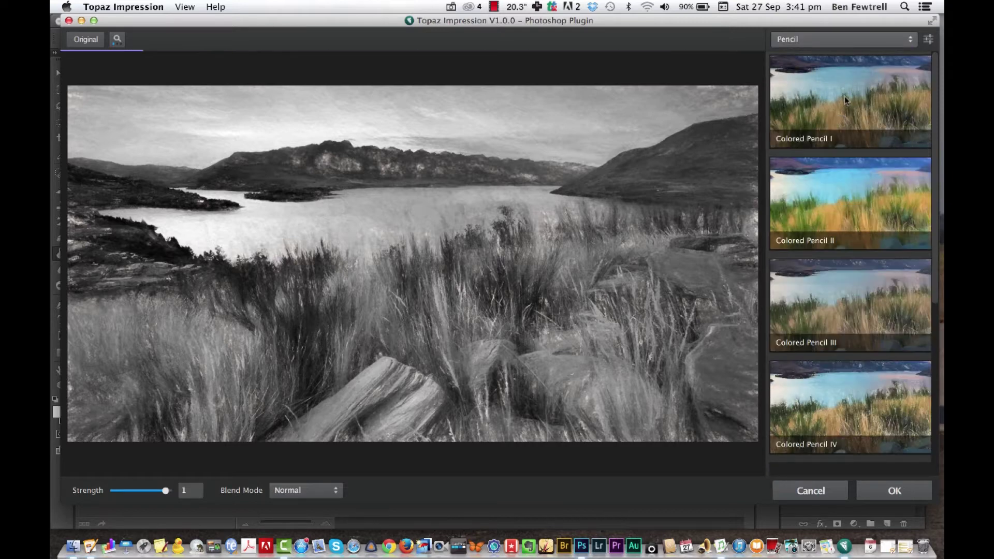
left_click(846, 100)
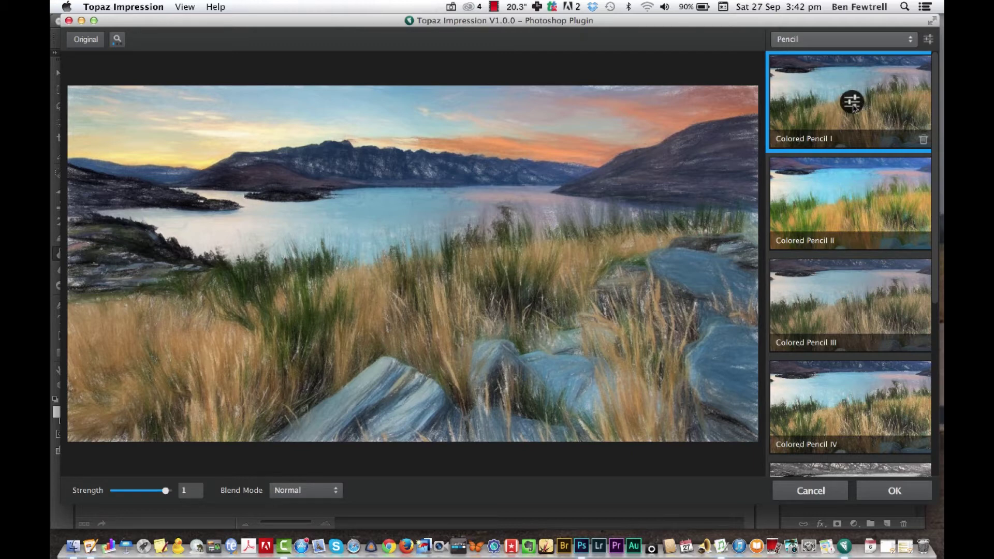
Step: Tune Colored Pencil I: Brush Size 0.71, Opacity 0.32, Stroke Width -0.45, Length -0.37, Spill 0.13
left_click(852, 103)
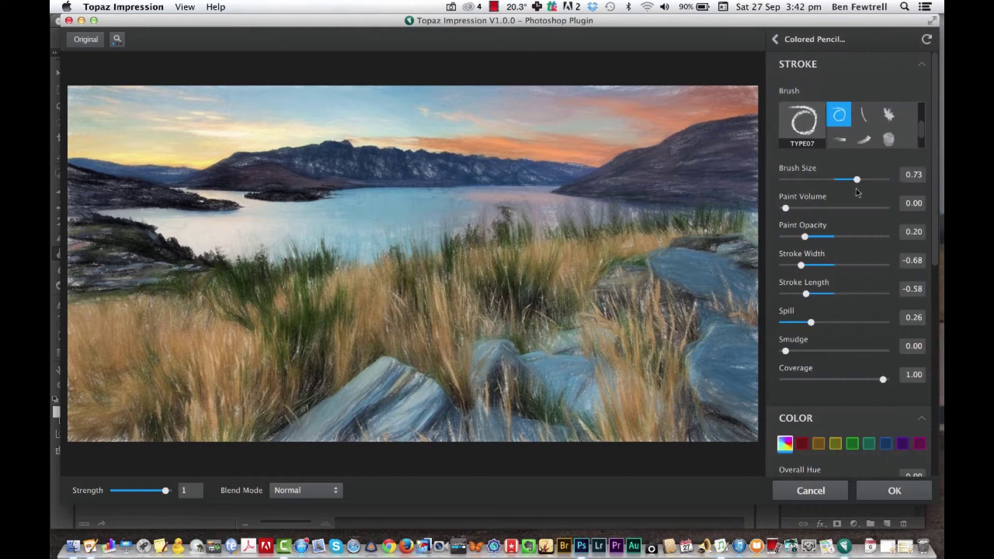
mouse_move(857, 180)
left_mouse_down()
mouse_move(822, 180)
mouse_move(878, 181)
left_mouse_up()
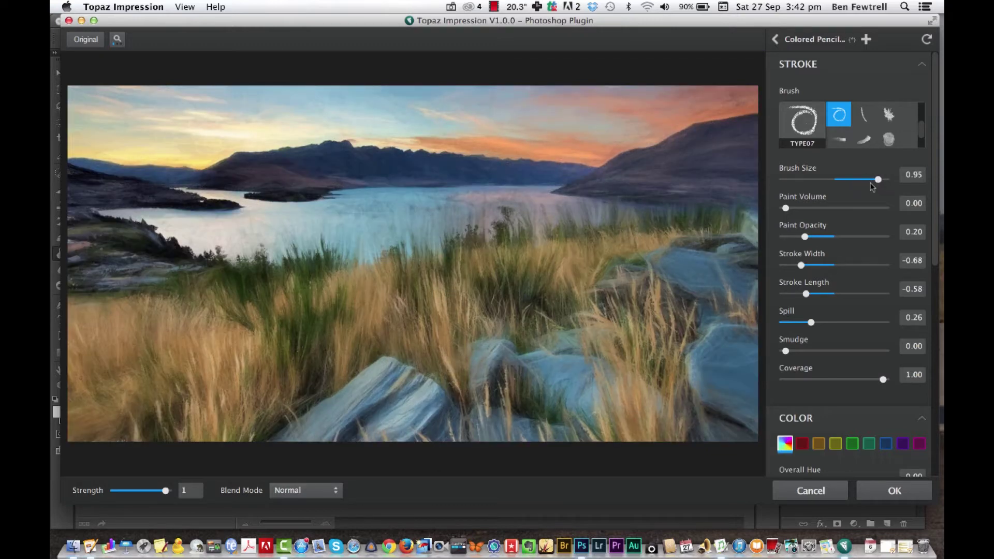
left_click(804, 208)
left_click(789, 208)
left_click(852, 180)
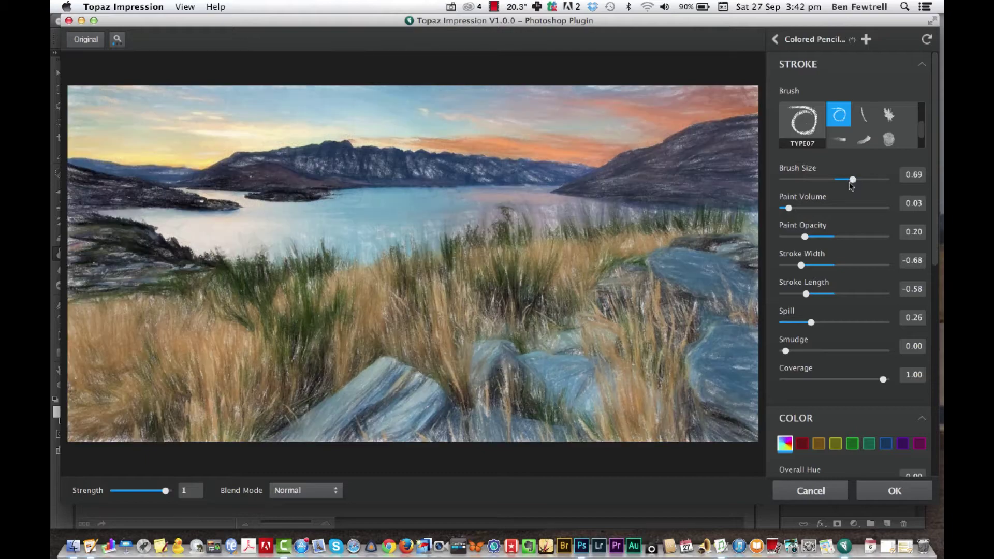
left_click(817, 237)
left_click(812, 265)
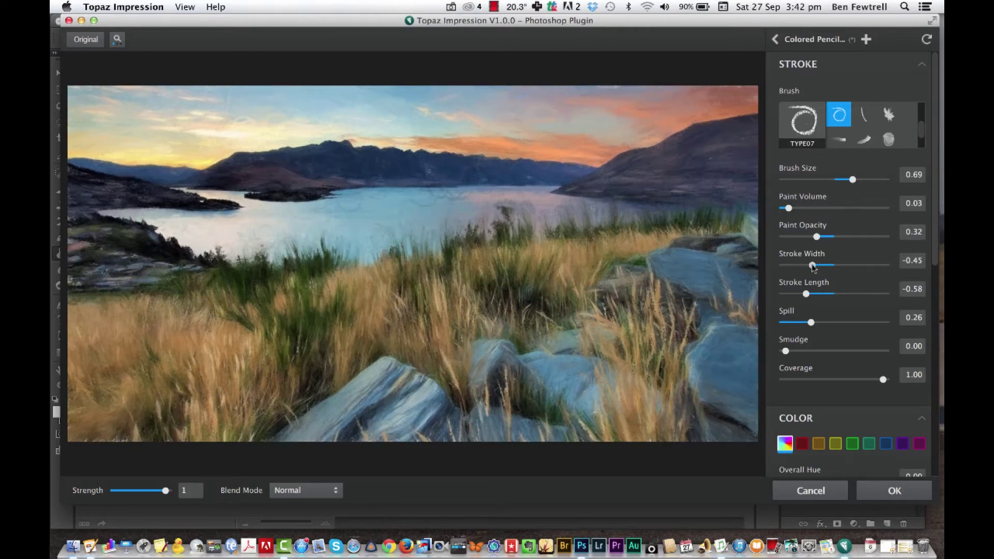
left_click(816, 294)
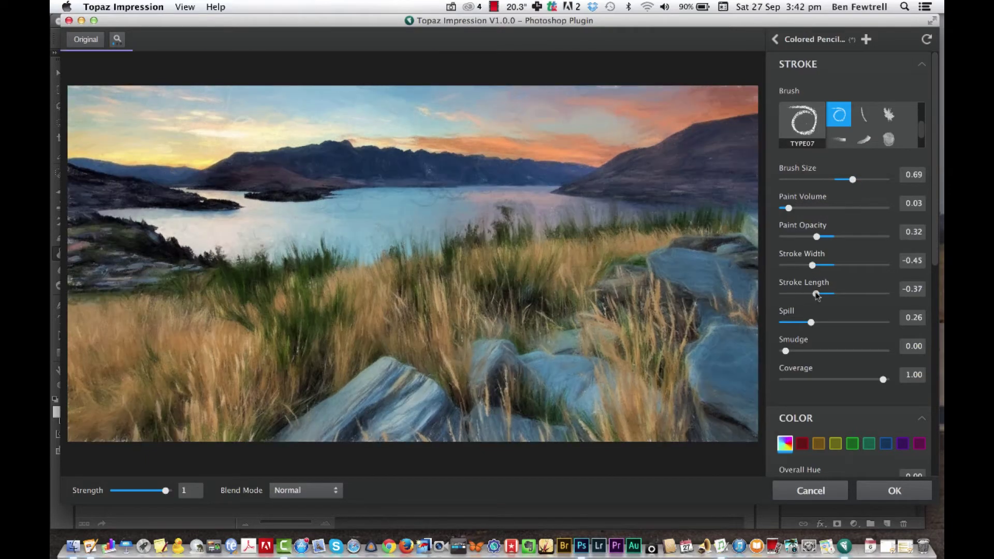
left_click(798, 322)
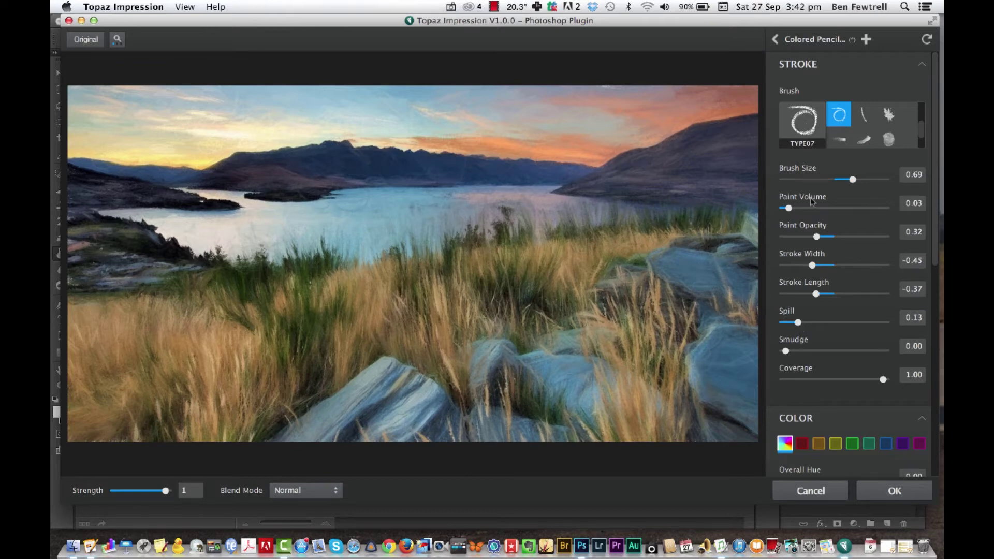
left_click(854, 180)
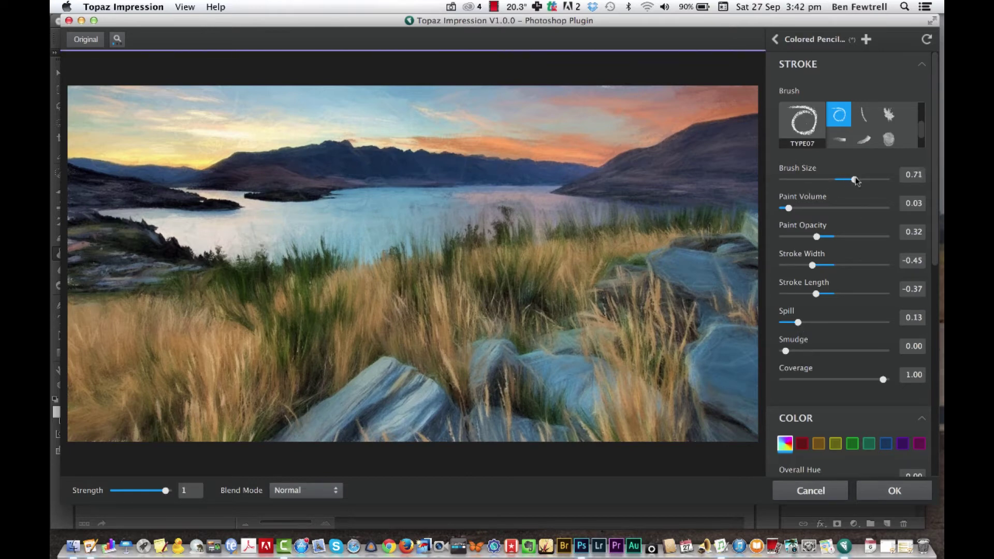
Step: Preview Colored Pencil II, III, IV and Sketch Work I, ending on sepia Sketch Work II
left_click(776, 40)
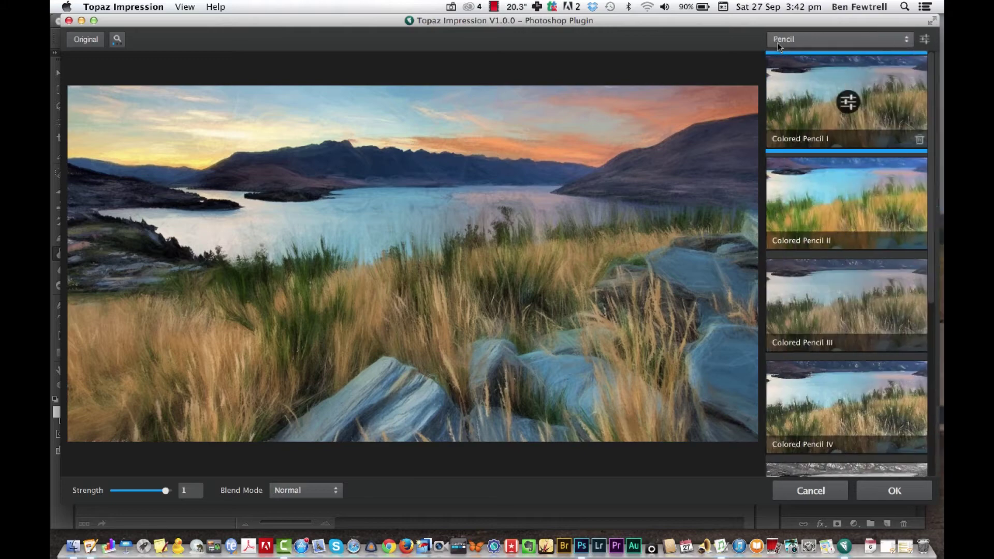
scroll(849, 220, "down", 1)
left_click(844, 179)
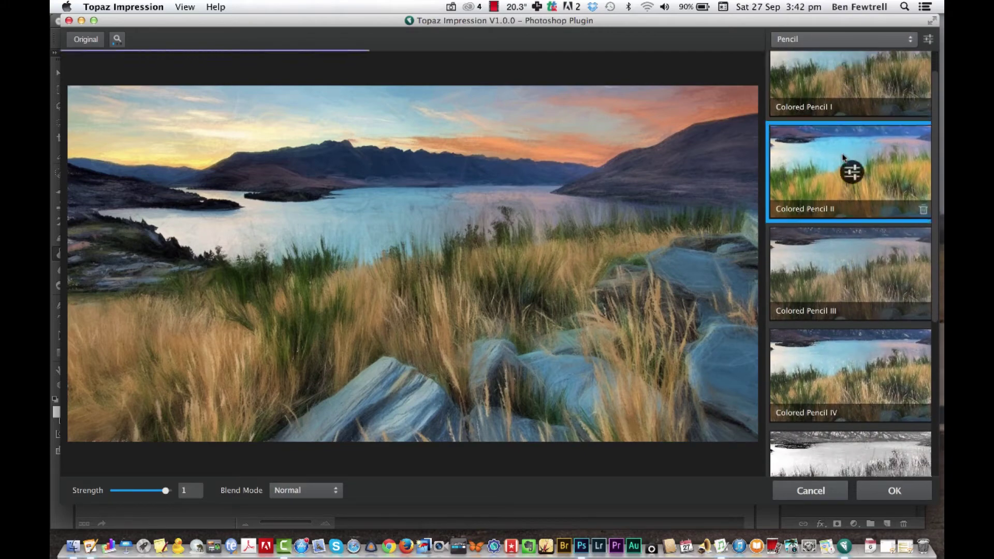
left_click(837, 265)
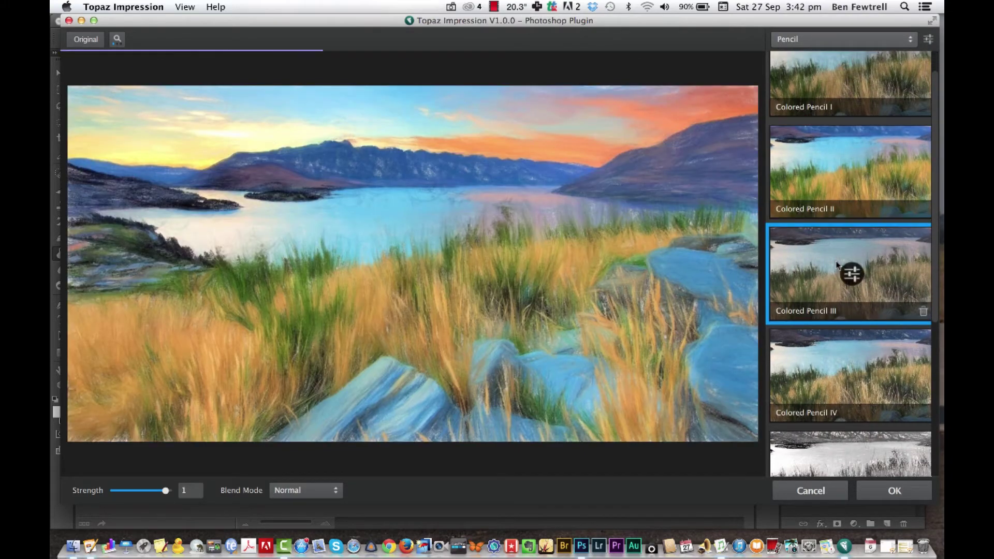
left_click(838, 356)
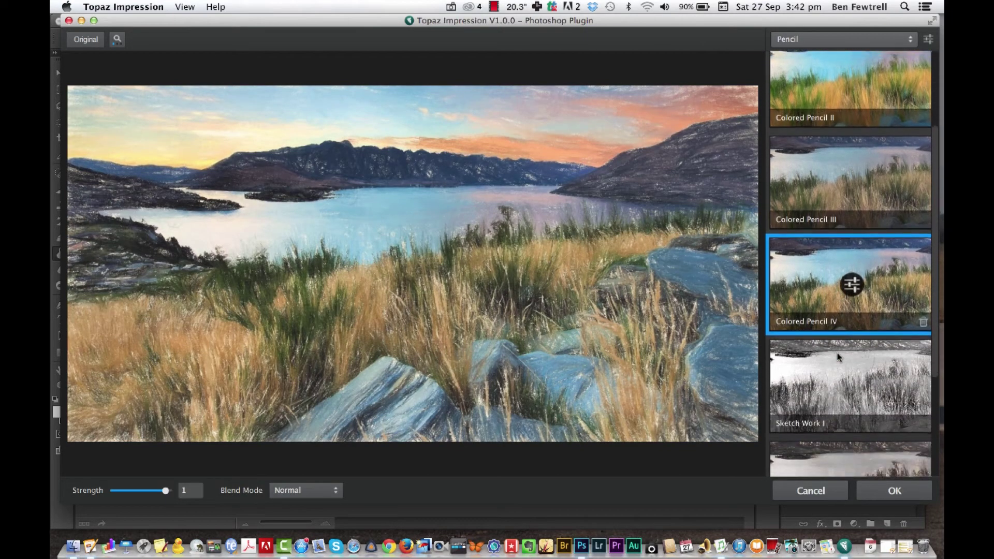
left_click(839, 356)
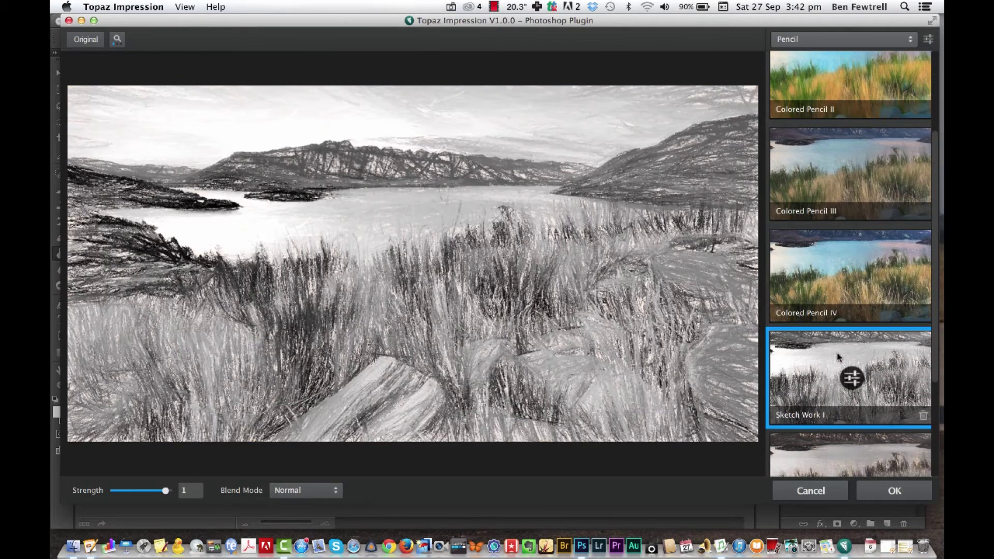
left_click(839, 371)
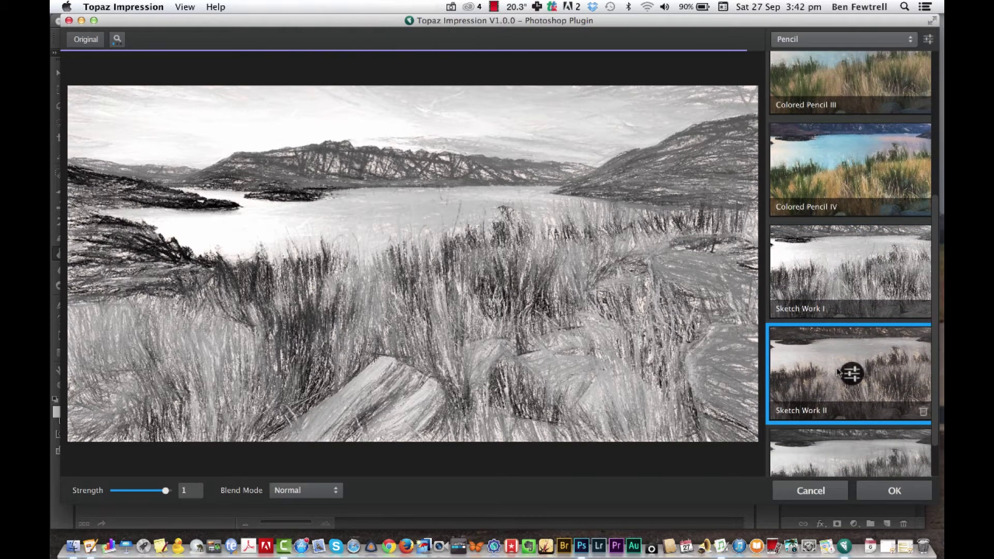
scroll(838, 371, "up", 5)
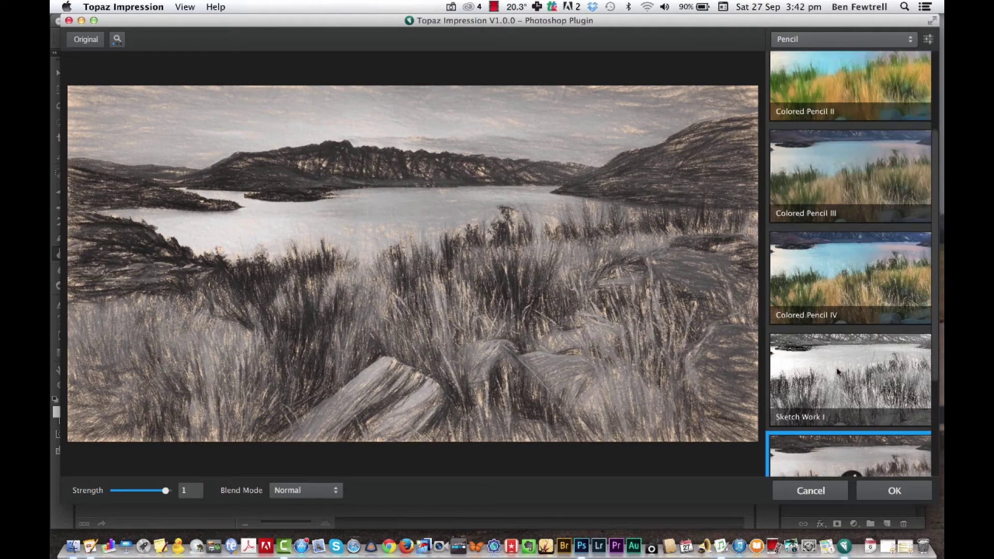
left_click(859, 39)
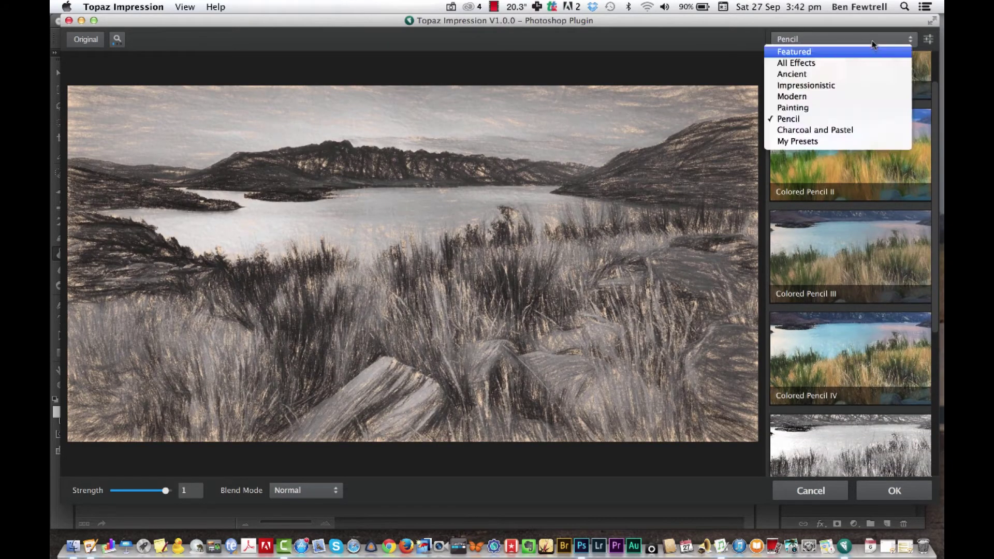
Step: Preview Impressionistic presets Cezanne I, II and Impasto I, II, ending on Monet I
left_click(854, 85)
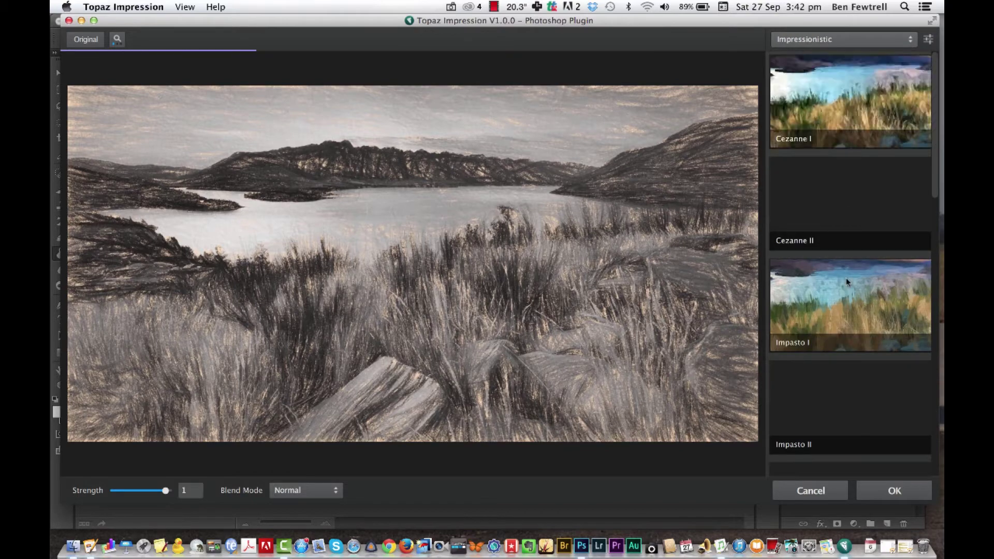
left_click(859, 102)
left_click(844, 202)
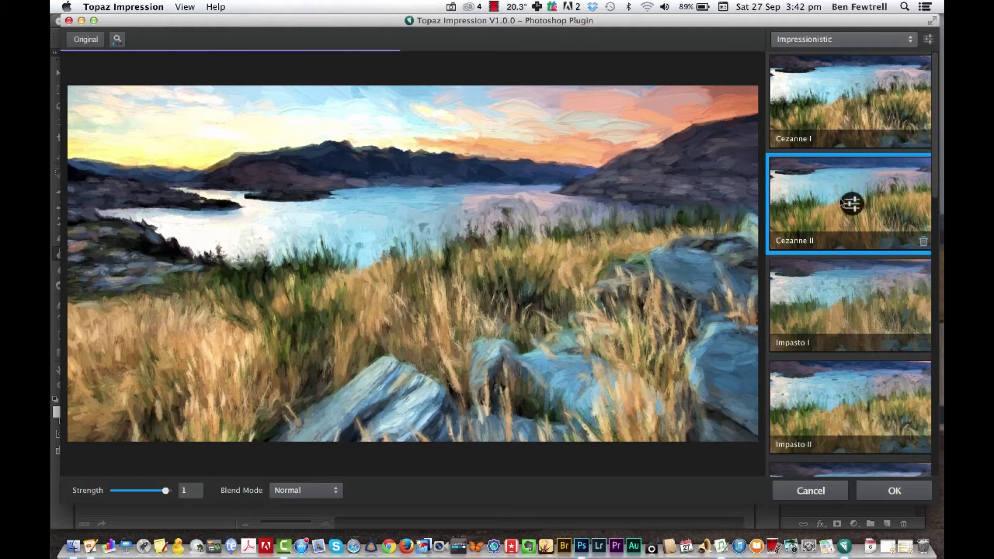
left_click(819, 303)
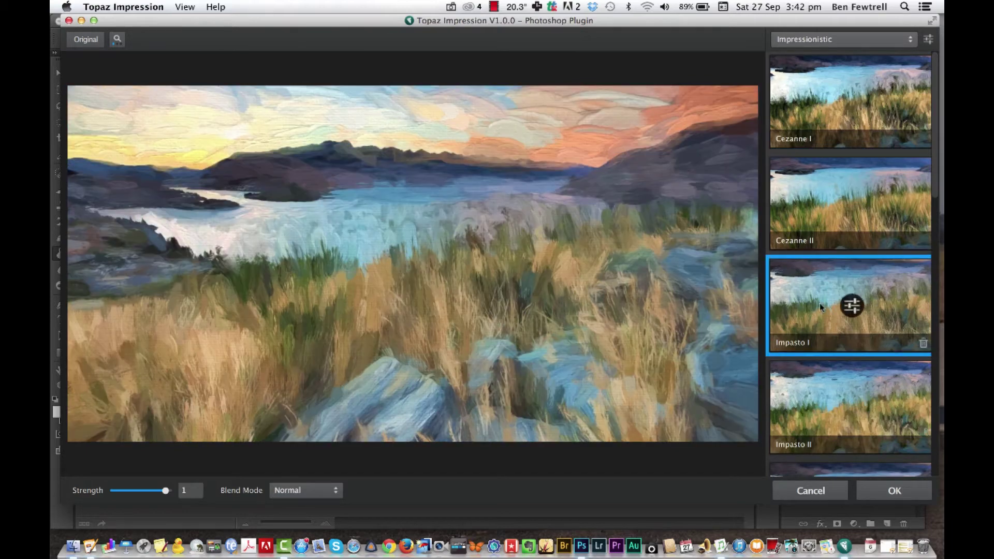
left_click(834, 210)
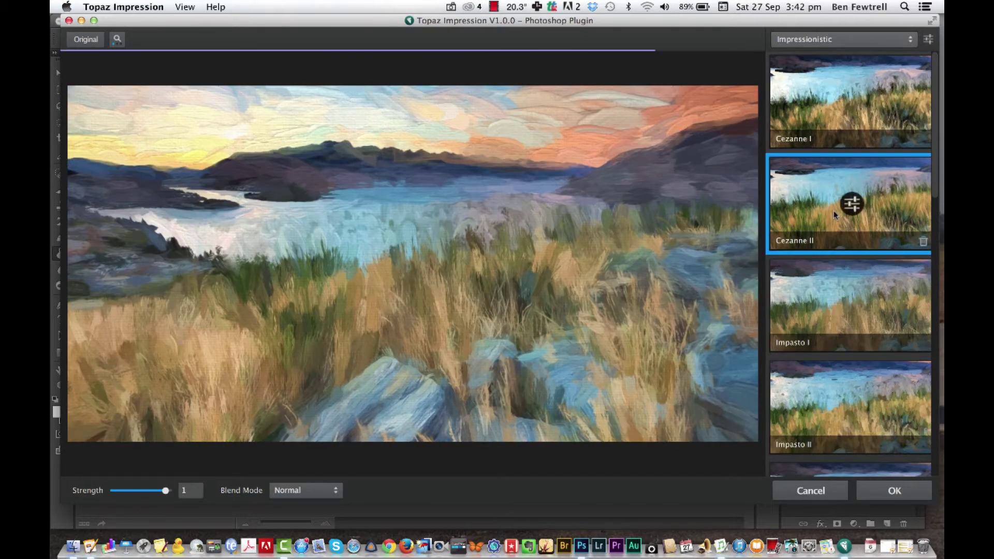
left_click(817, 403)
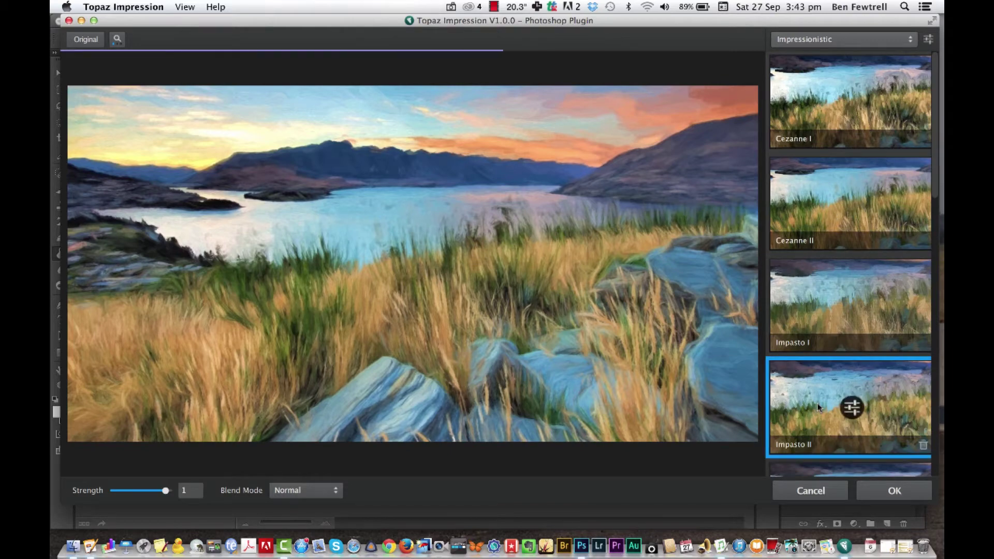
scroll(855, 338, "down", 2)
left_click(819, 395)
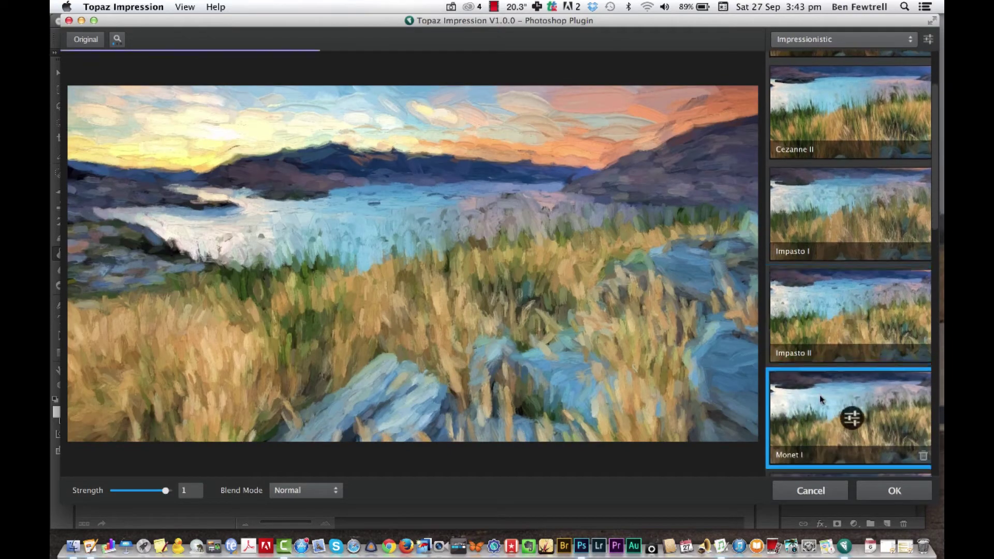
left_click(851, 352)
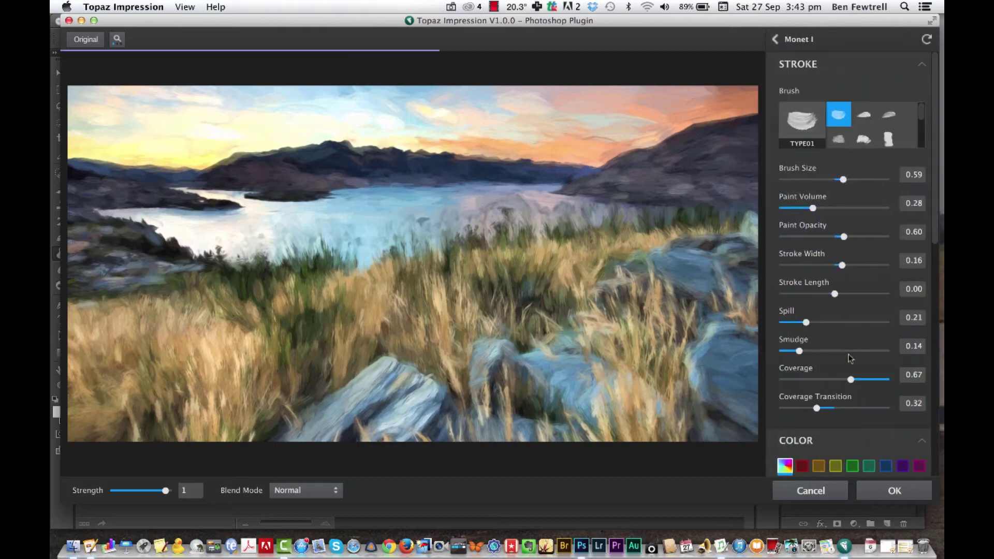
left_click_drag(847, 179, 863, 182)
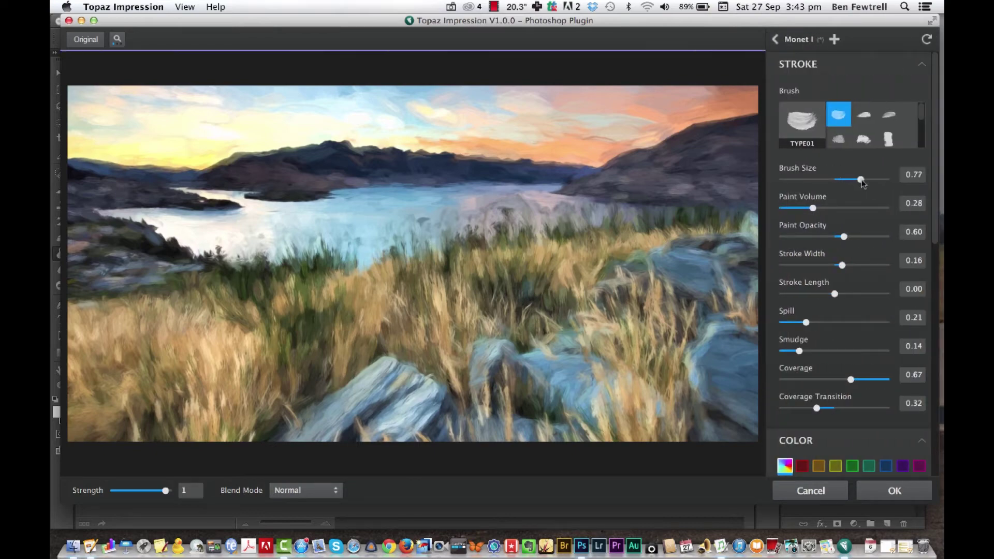
left_click(818, 180)
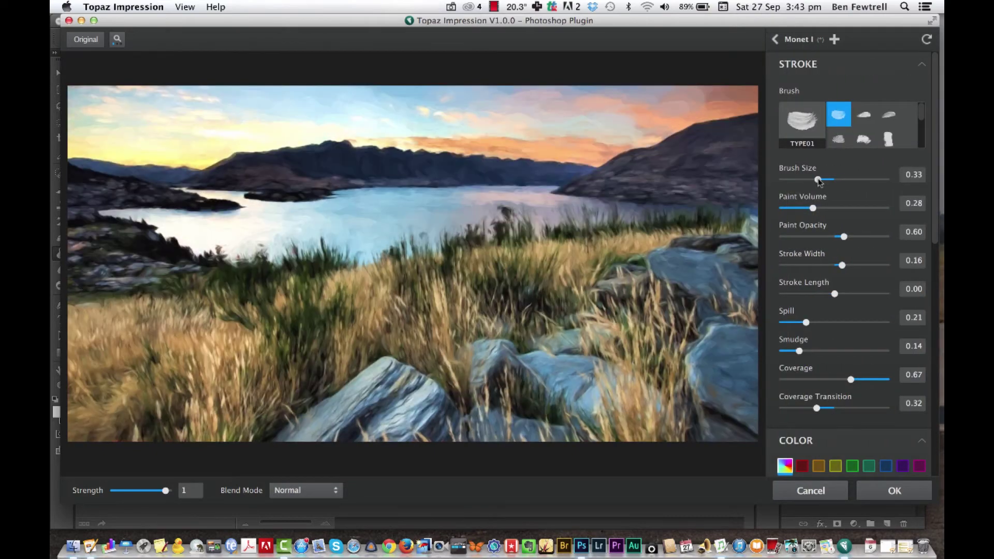
left_click(839, 208)
left_click(805, 208)
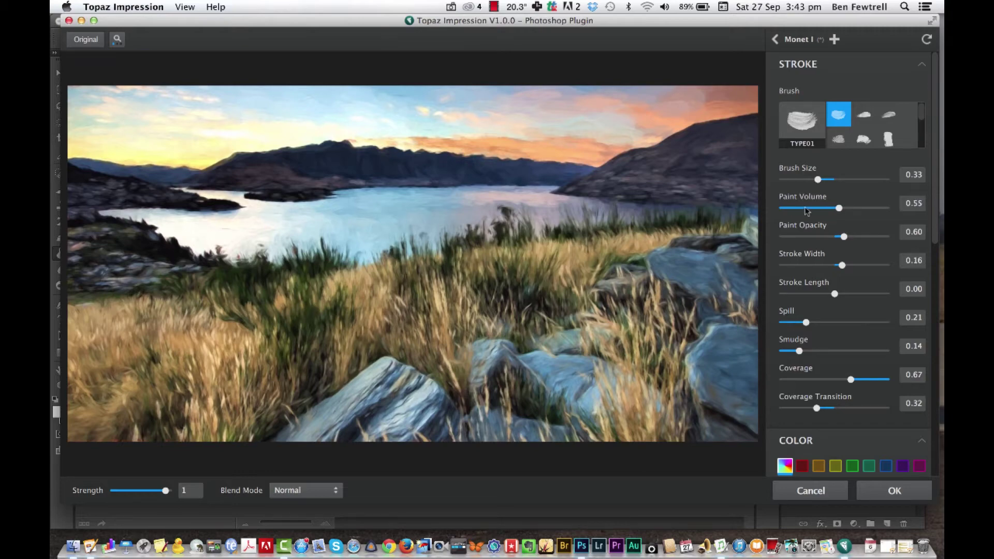
left_click(807, 237)
left_click(863, 237)
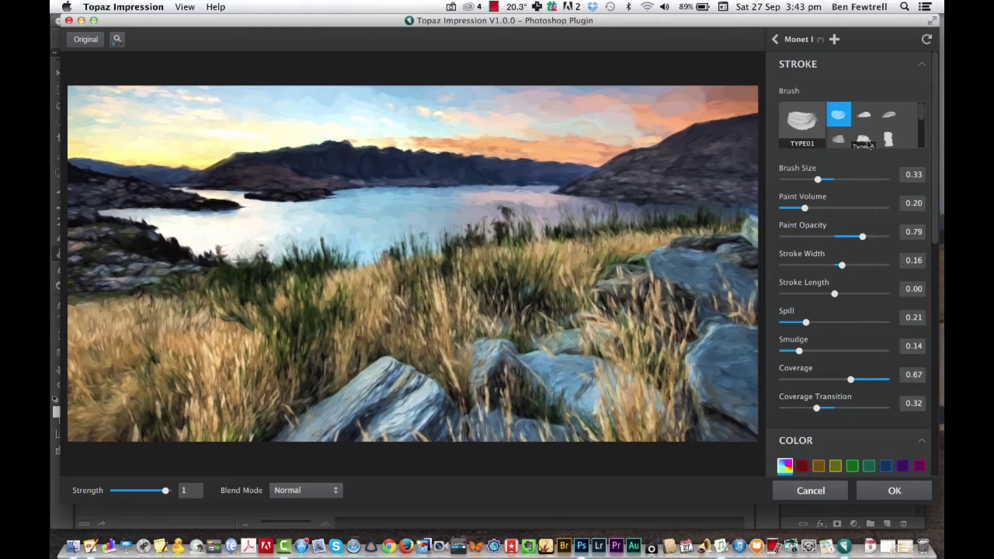
left_click(888, 136)
left_click(864, 136)
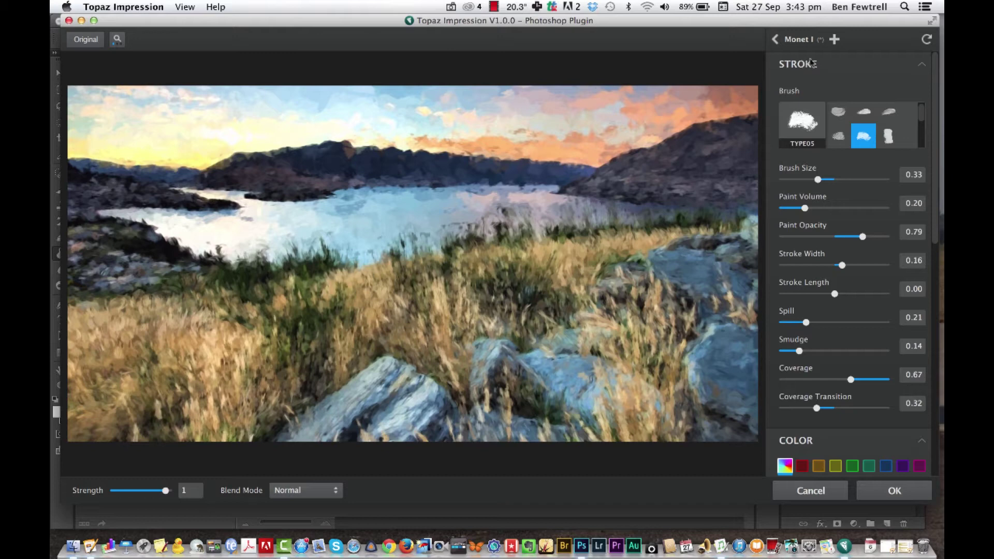
left_click(793, 41)
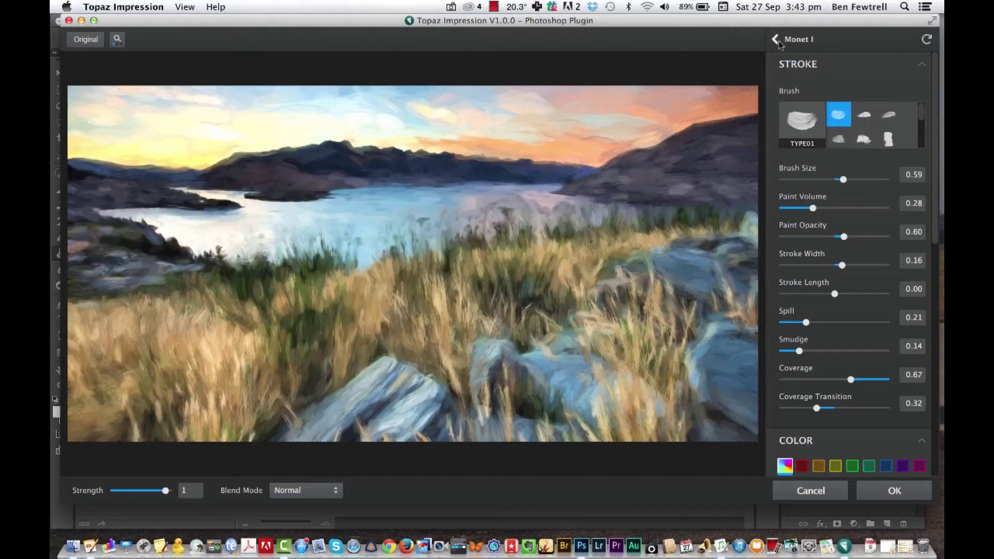
left_click(778, 41)
Step: Preview Modern presets Abstraction I, II and Urban Street Art I, ending on Urban Street Art II
left_click(863, 44)
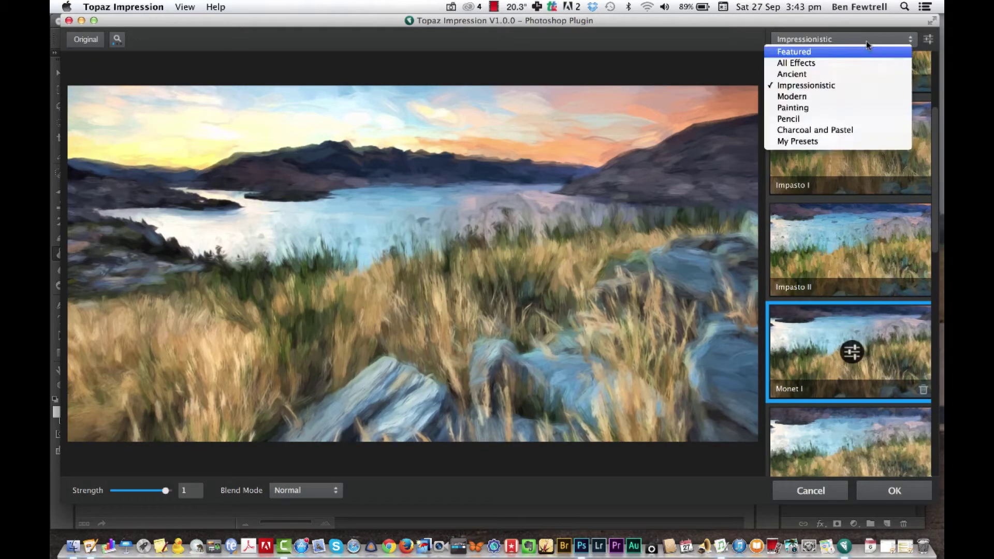
left_click(855, 93)
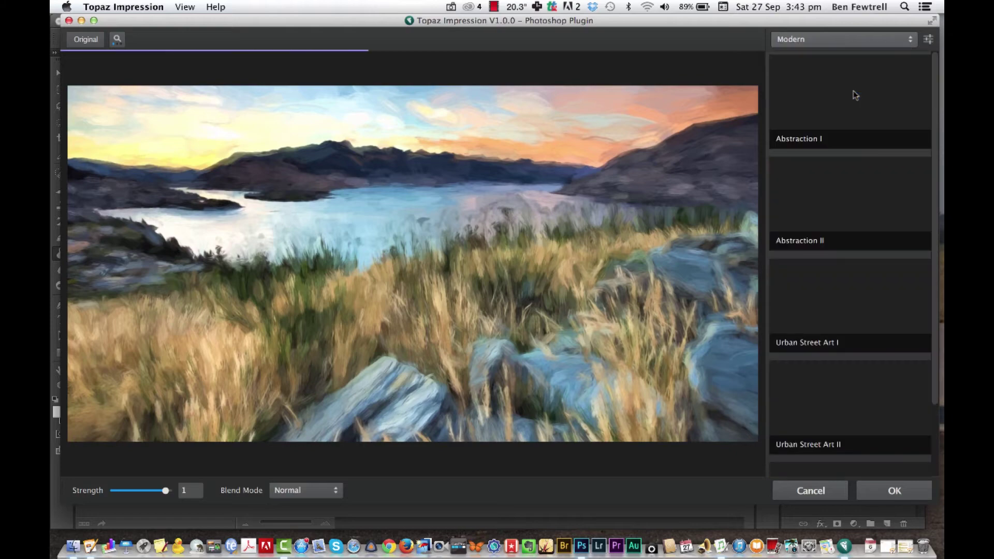
left_click(841, 94)
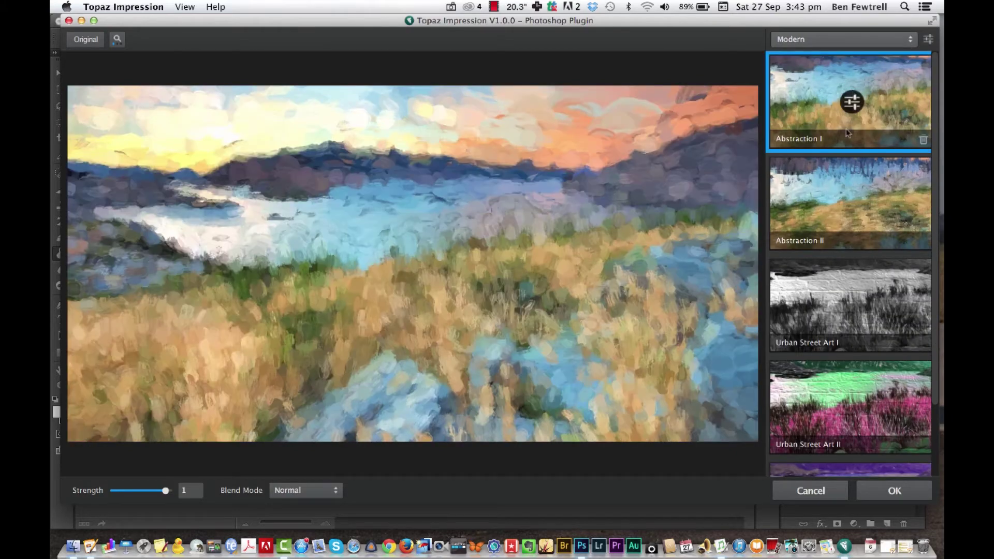
left_click(840, 177)
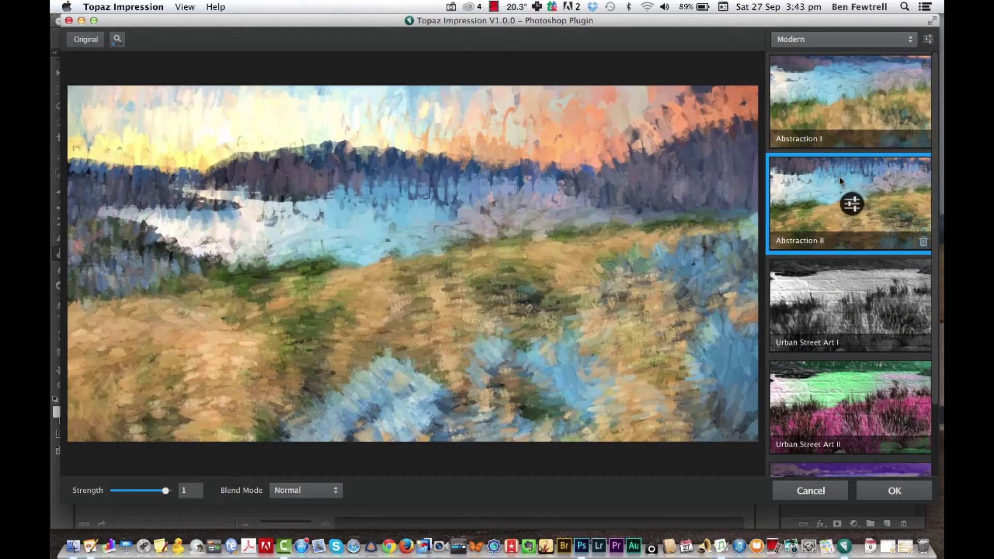
scroll(840, 177, "down", 3)
left_click(835, 224)
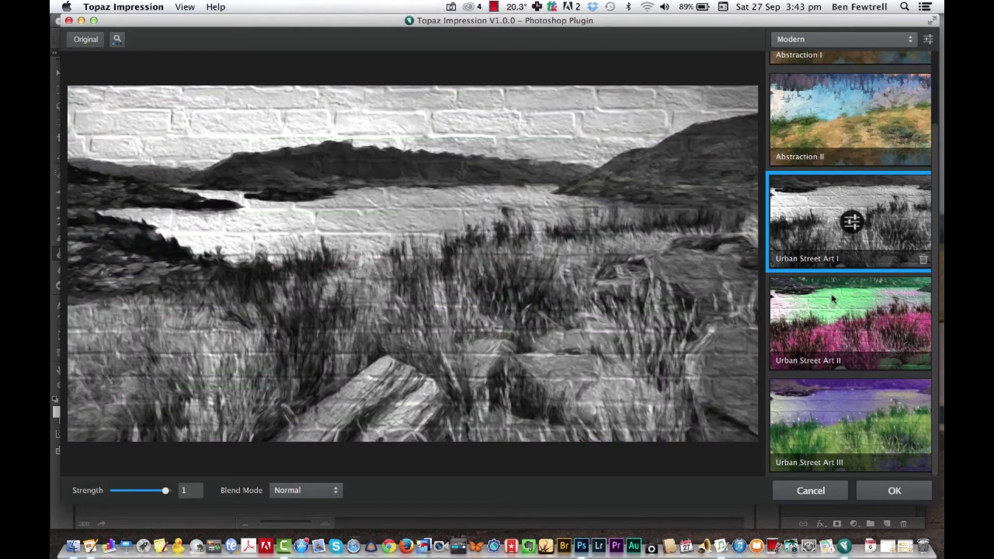
left_click(849, 293)
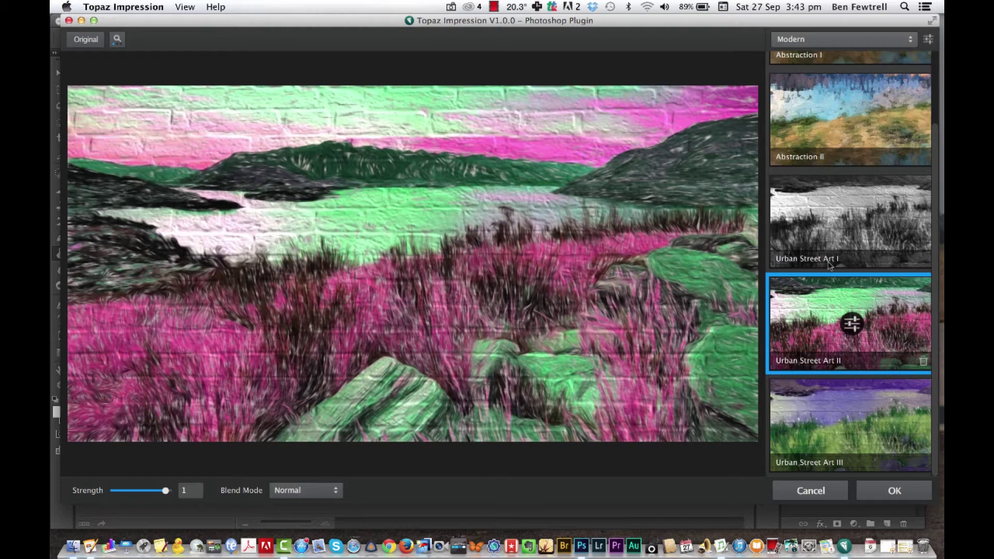
Step: Lower Urban Street Art II's Brush Size to 0.61 and return to the Modern presets
left_click(852, 324)
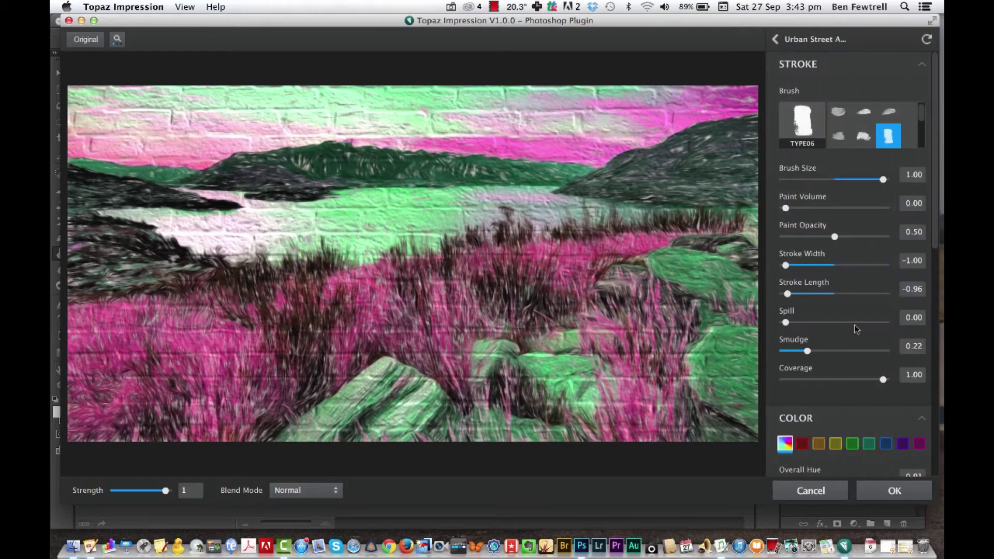
left_click(843, 183)
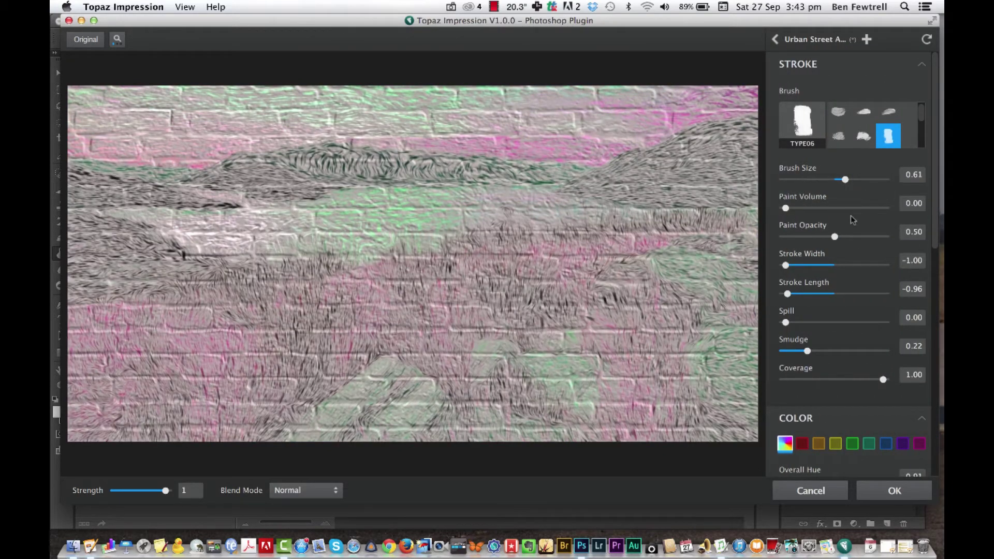
left_click(777, 42)
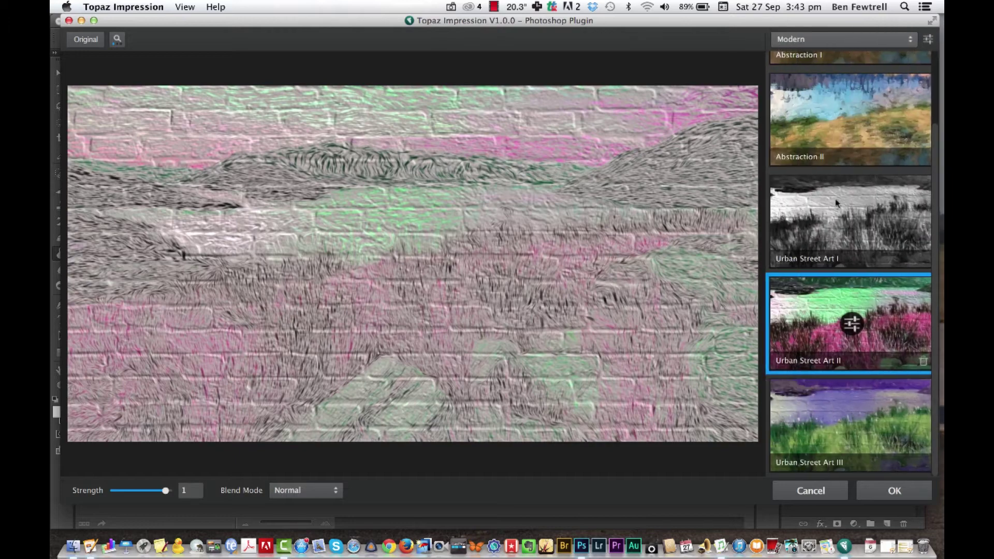
scroll(835, 263, "up", 3)
Step: Switch to the Painting presets and apply Chiaroscuro I
left_click(831, 39)
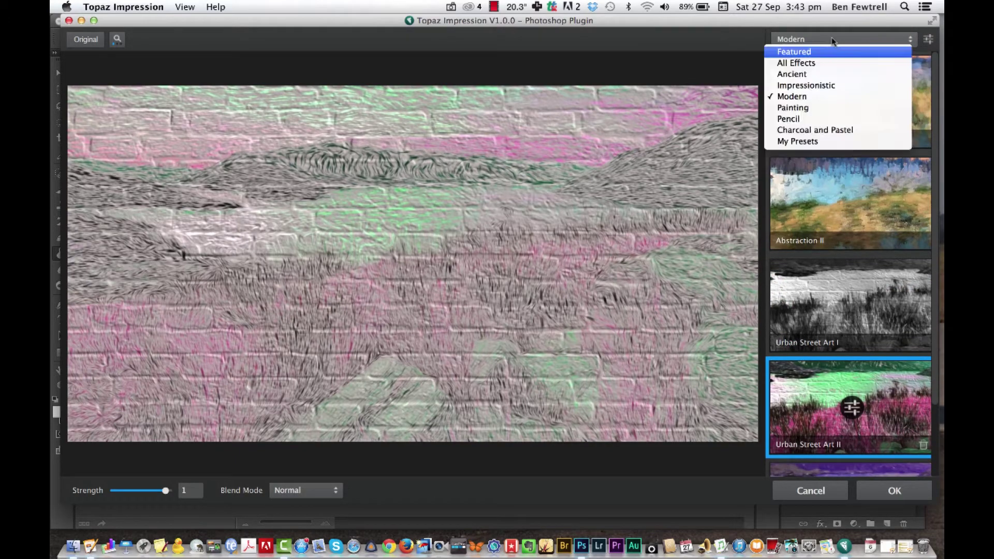
left_click(816, 109)
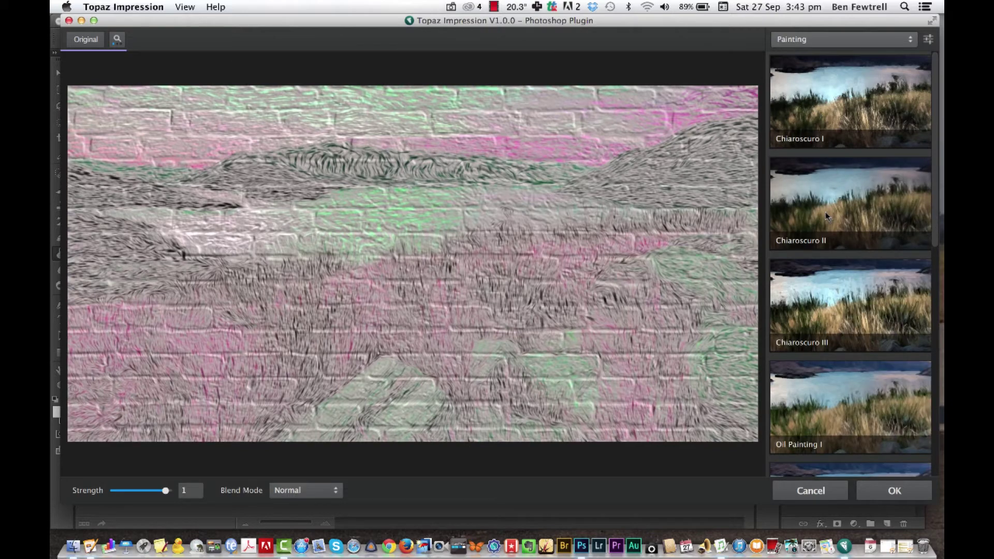
left_click(845, 111)
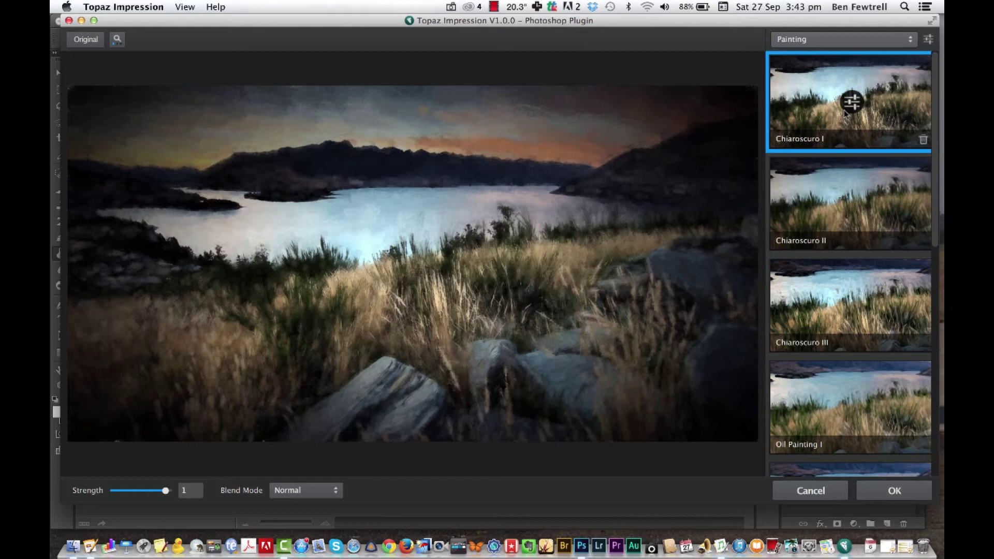
Step: Raise Chiaroscuro I's Brush Size to 0.55 and return to the Painting presets list
left_click(852, 102)
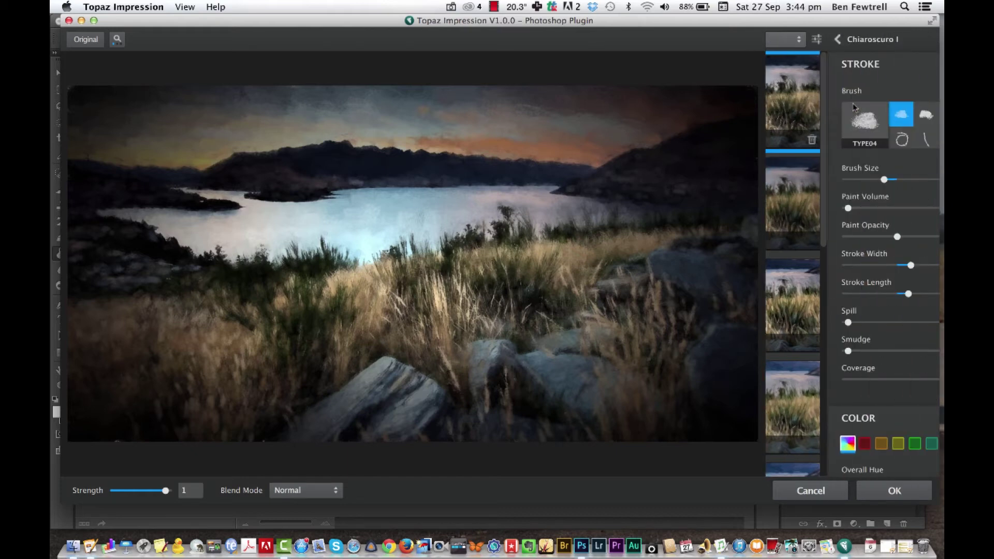
left_click(839, 179)
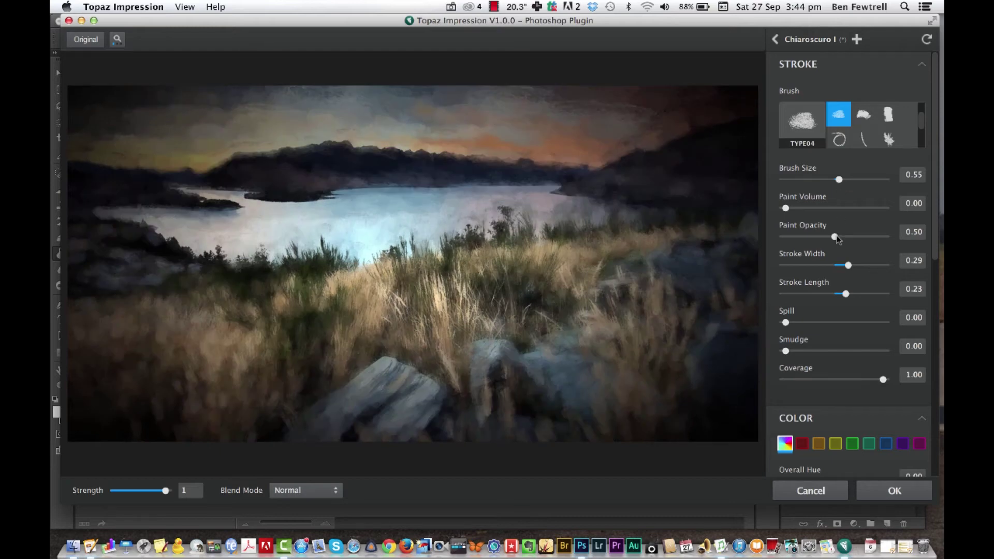
left_click(775, 39)
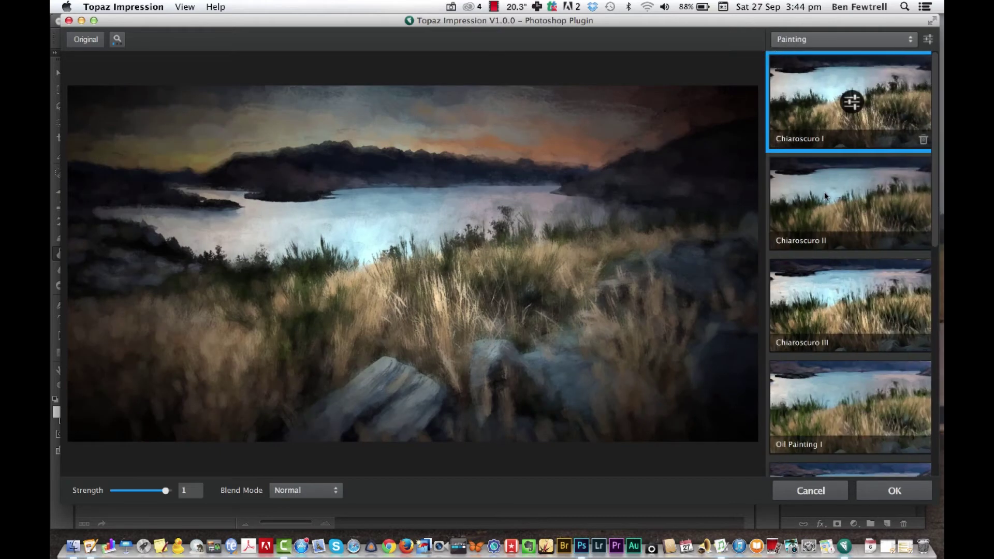
scroll(826, 201, "down", 2)
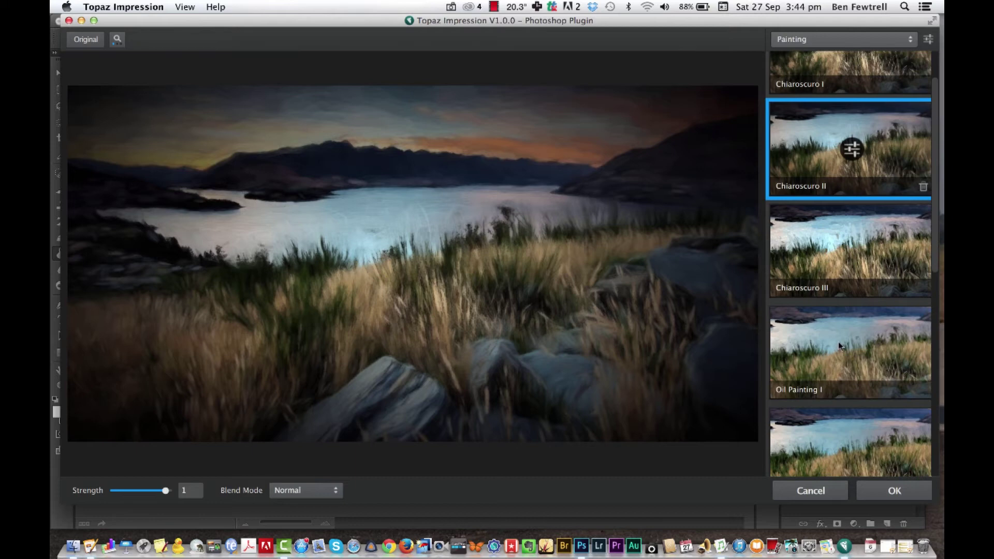
scroll(838, 342, "down", 2)
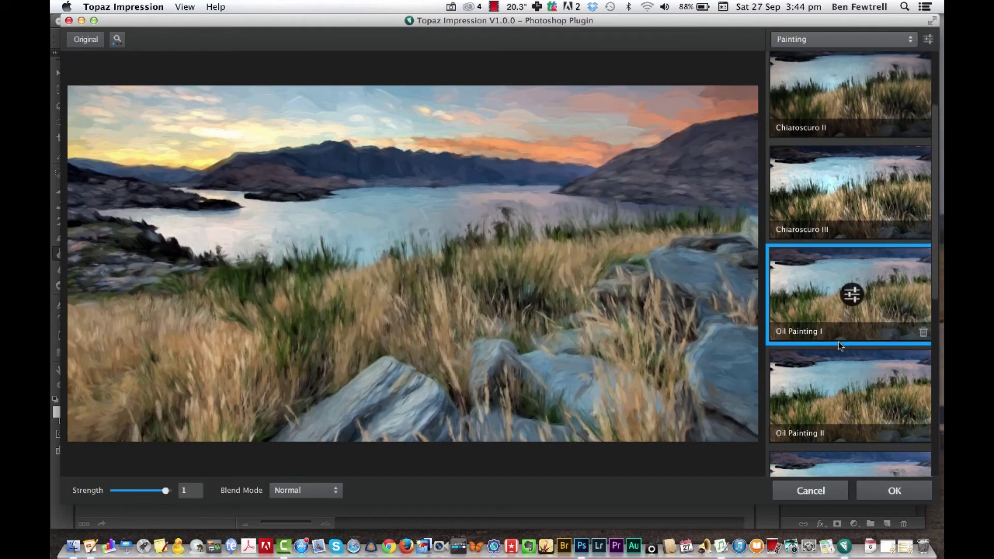
Step: Tune Oil Painting I: Brush 0.28, Volume 0.01, Opacity 0.68, Width and Length -0.03, Spill 0.22
left_click(849, 300)
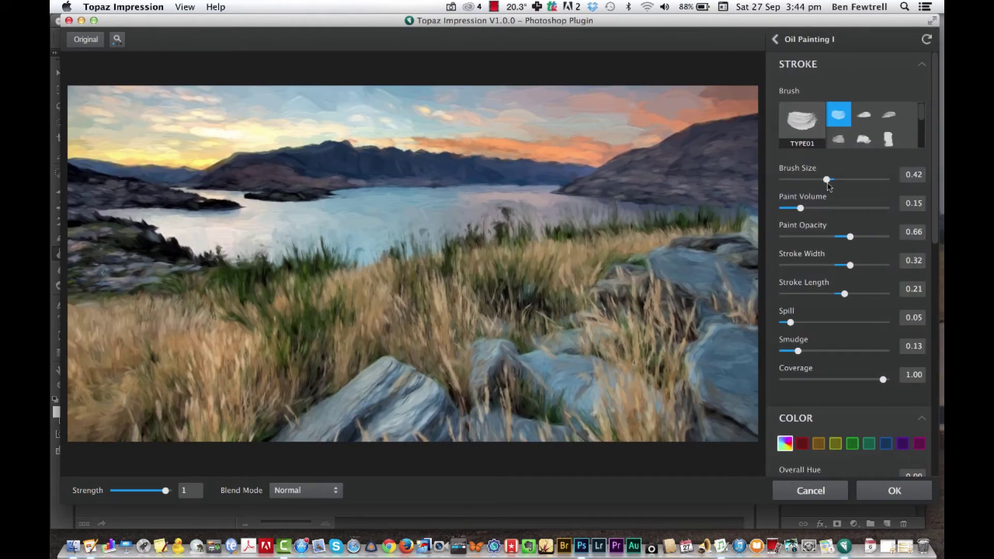
left_click_drag(820, 180, 813, 181)
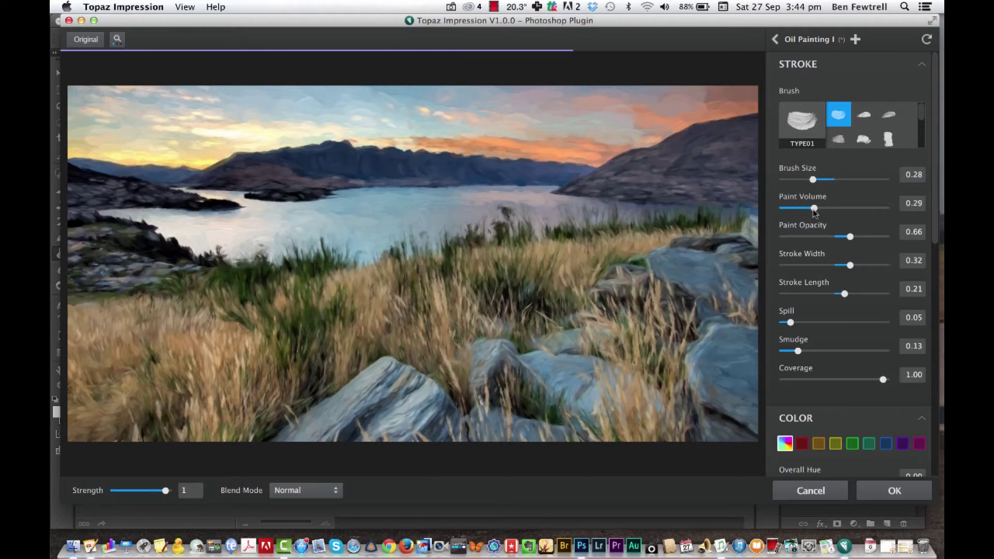
left_click_drag(801, 208, 787, 208)
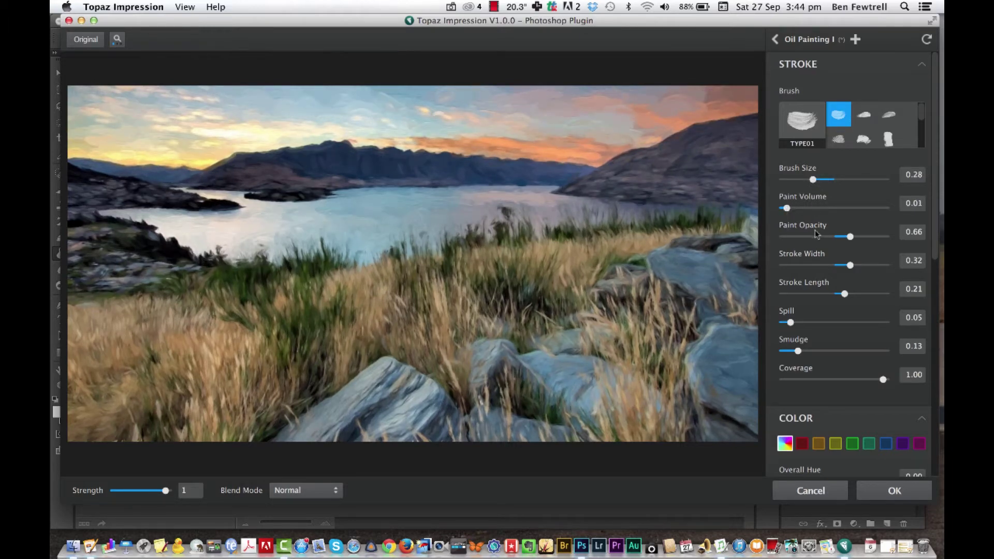
left_click(833, 237)
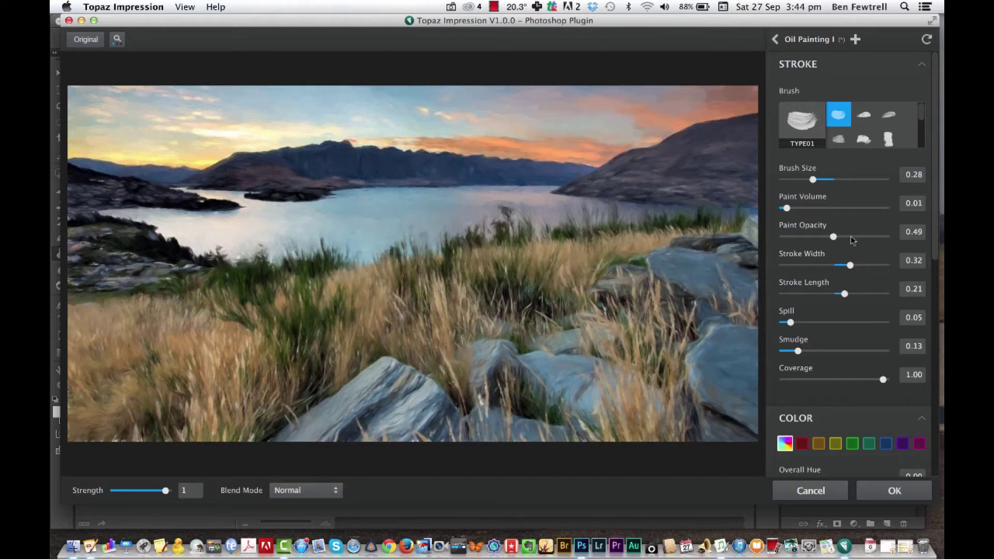
left_click(851, 237)
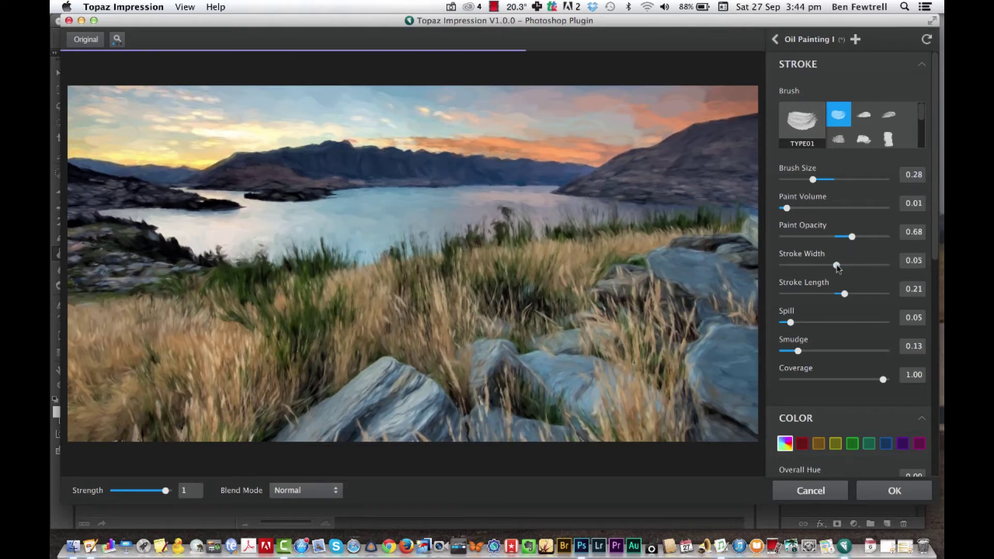
left_click_drag(850, 266, 827, 265)
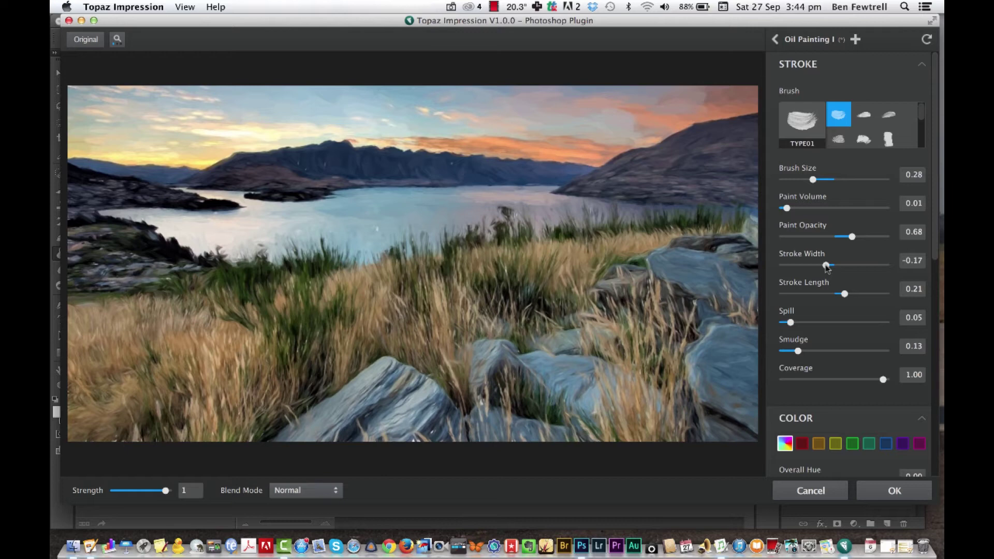
left_click(831, 265)
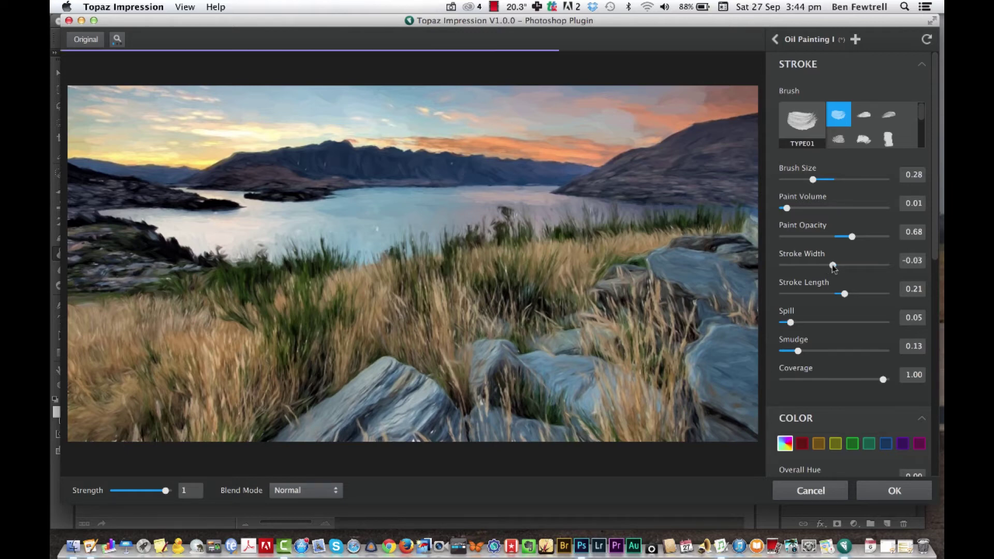
left_click(833, 294)
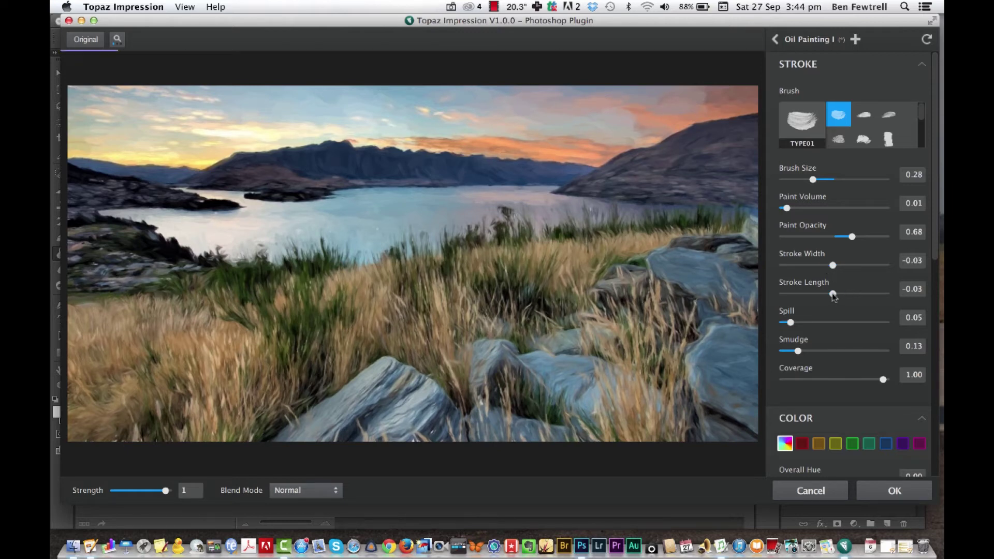
left_click(807, 323)
left_click(777, 39)
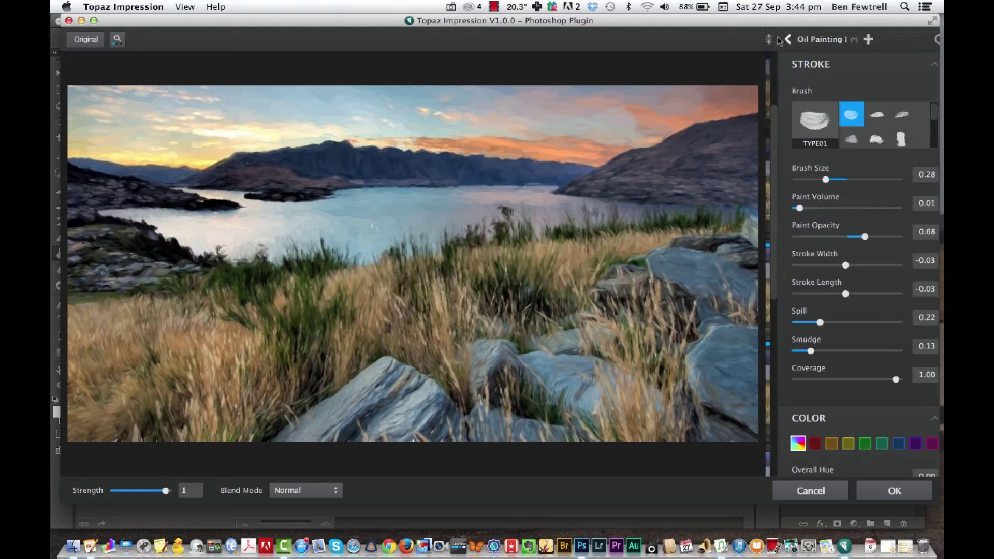
Step: Apply the Watercolor II preset to the lake photo, then switch the preset list to Pencil
scroll(848, 262, "down", 10)
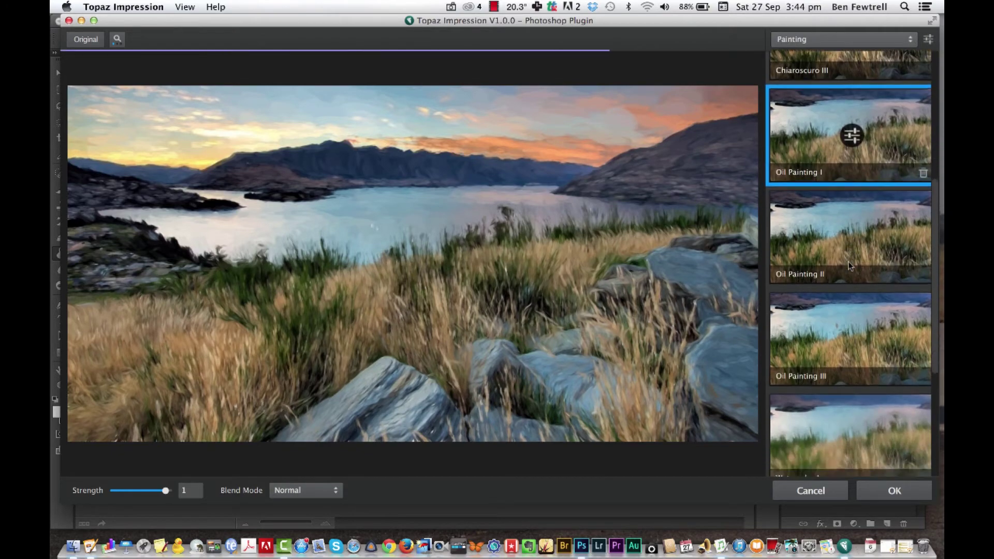
left_click(844, 327)
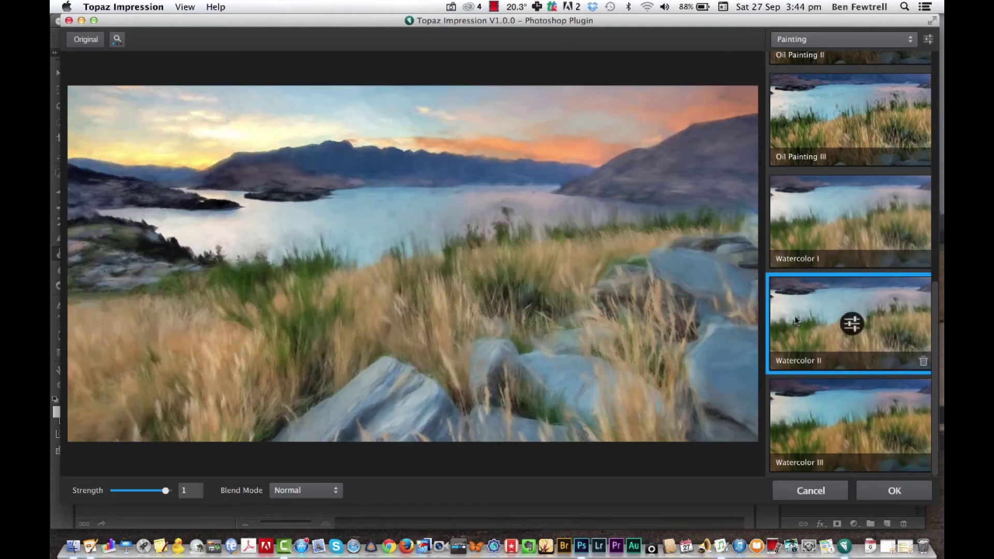
scroll(794, 316, "up", 8)
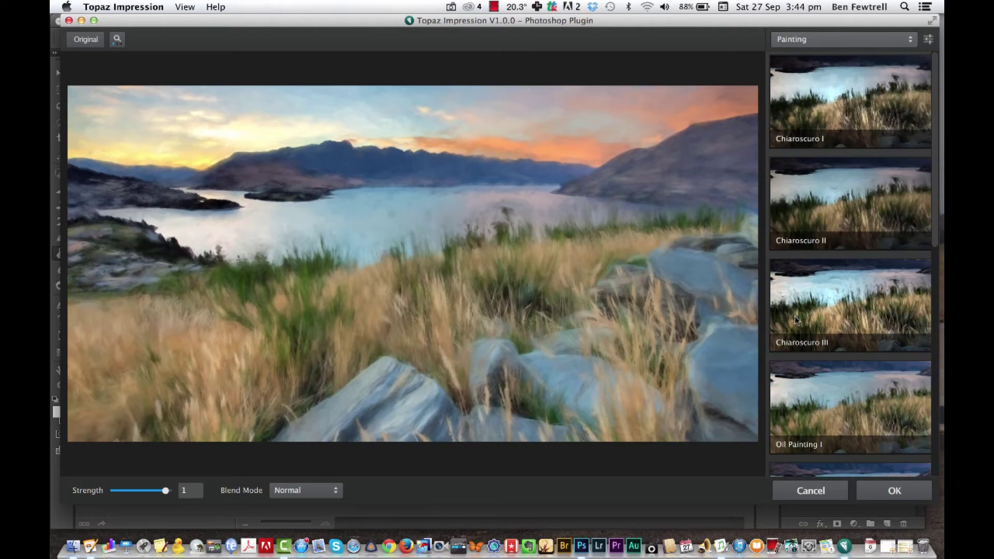
left_click(823, 43)
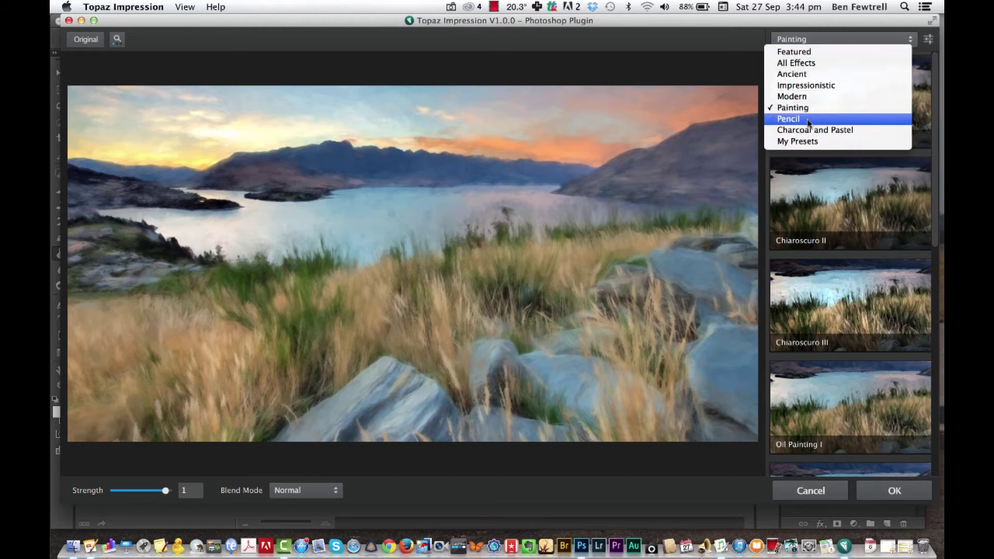
left_click(808, 120)
Step: Switch to the Charcoal and Pastel category and try Charcoal I, II and III
left_click(819, 37)
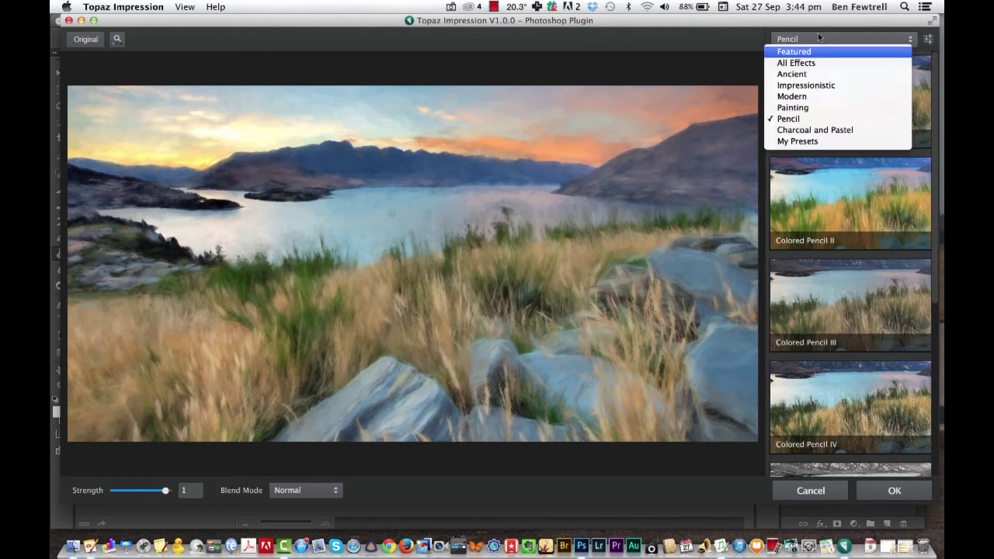
left_click(812, 131)
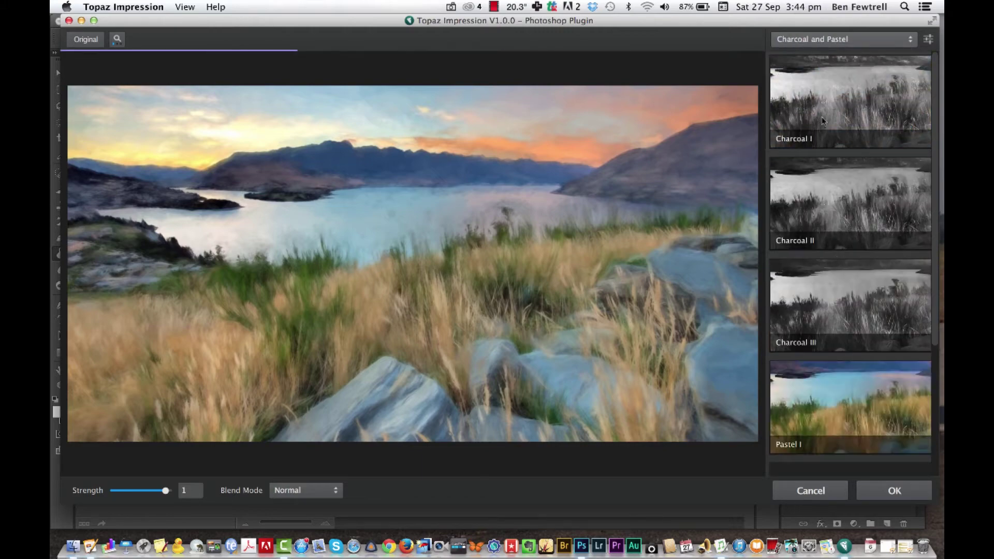
left_click(852, 105)
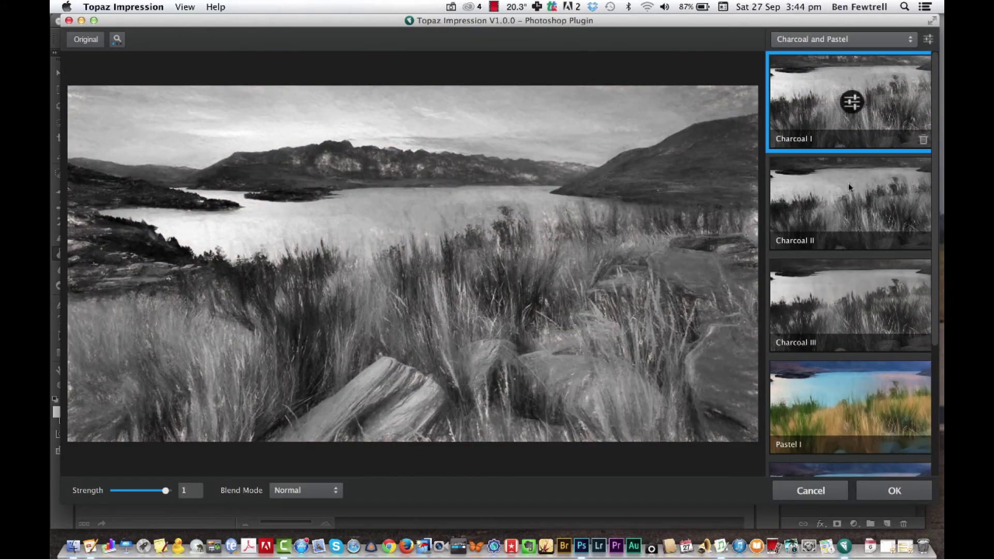
left_click(842, 207)
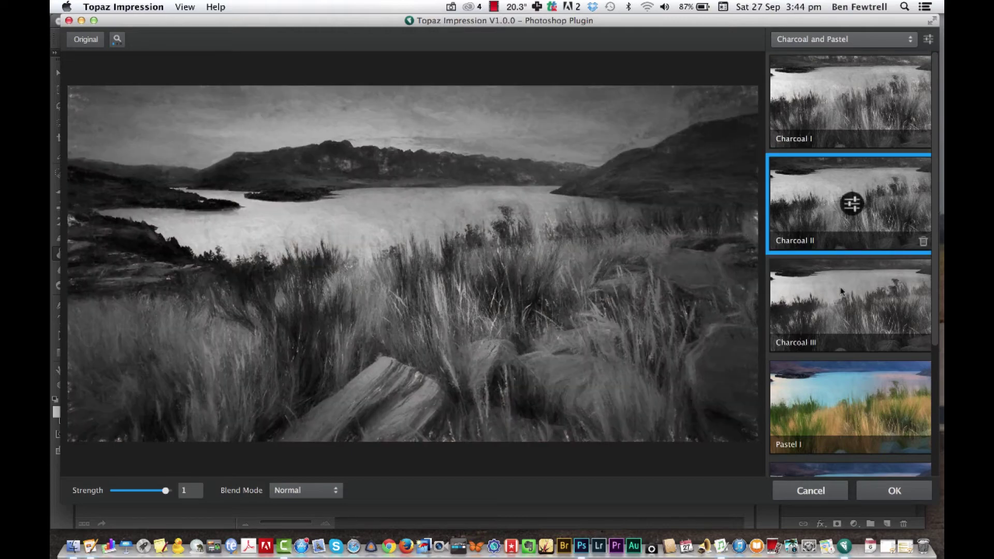
left_click(842, 291)
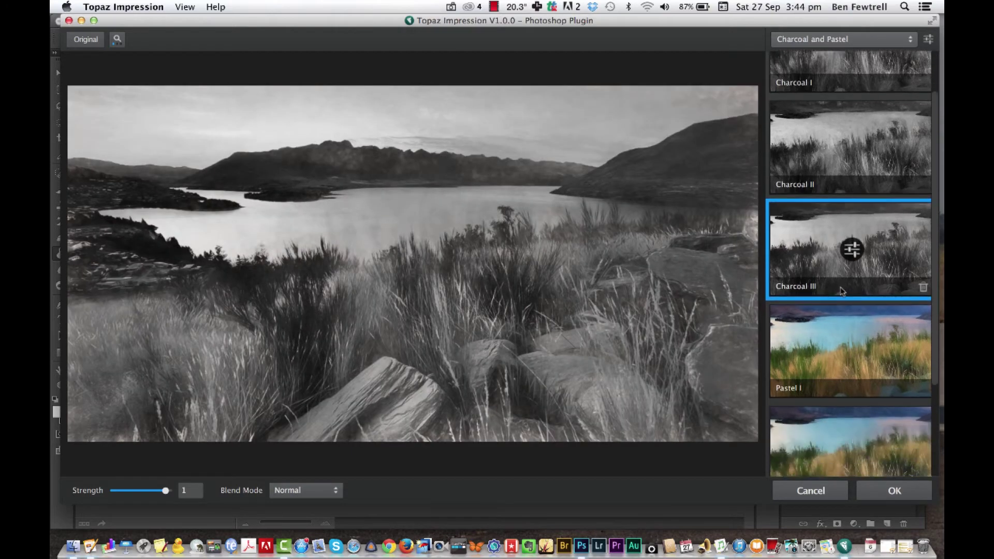
Step: Try Pastel I, II and III, settle on Pastel II and open its stroke settings
scroll(842, 292, "down", 5)
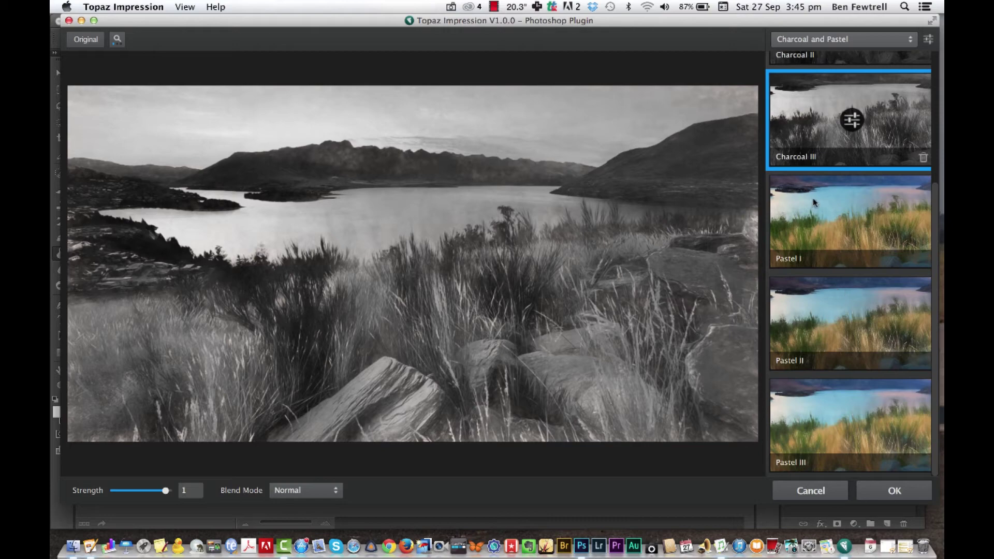
left_click(851, 221)
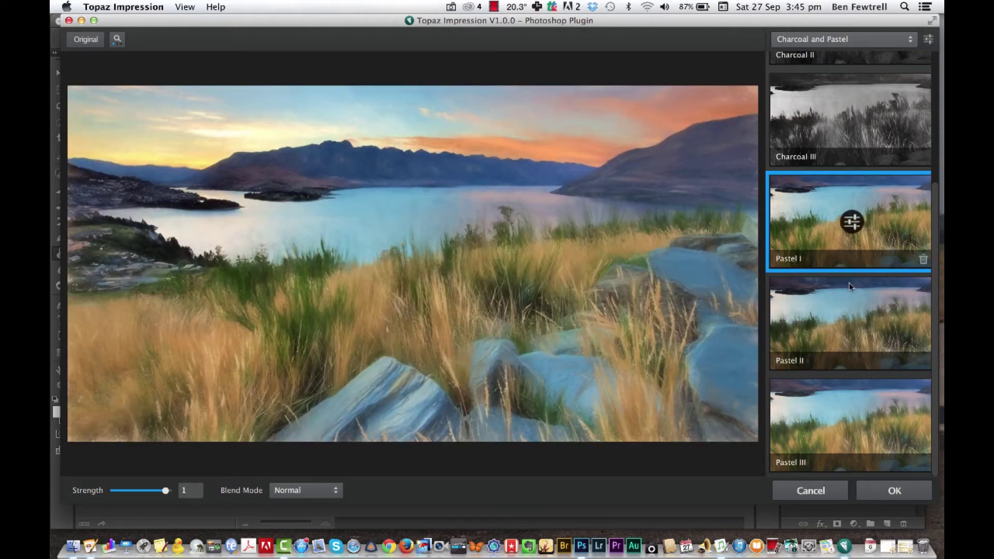
left_click(843, 310)
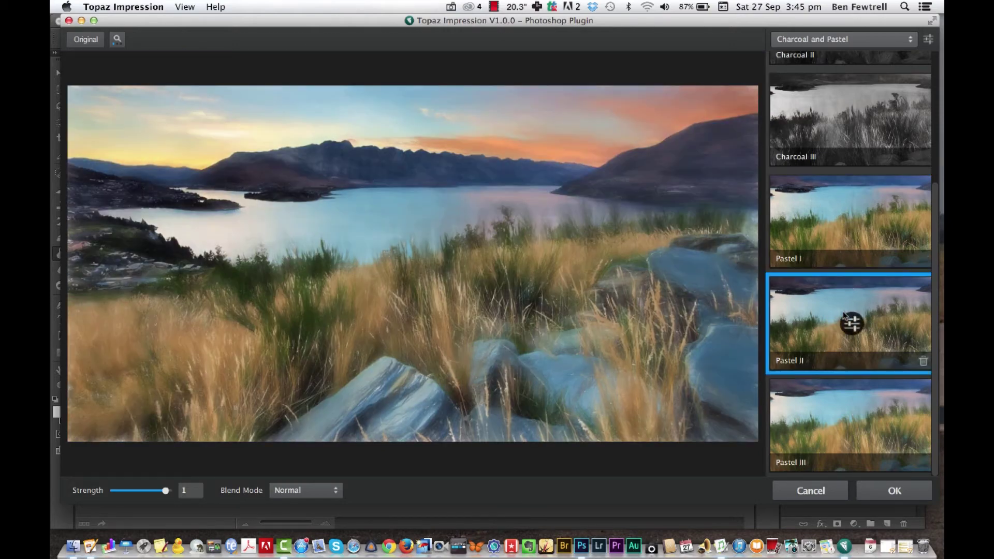
left_click(811, 428)
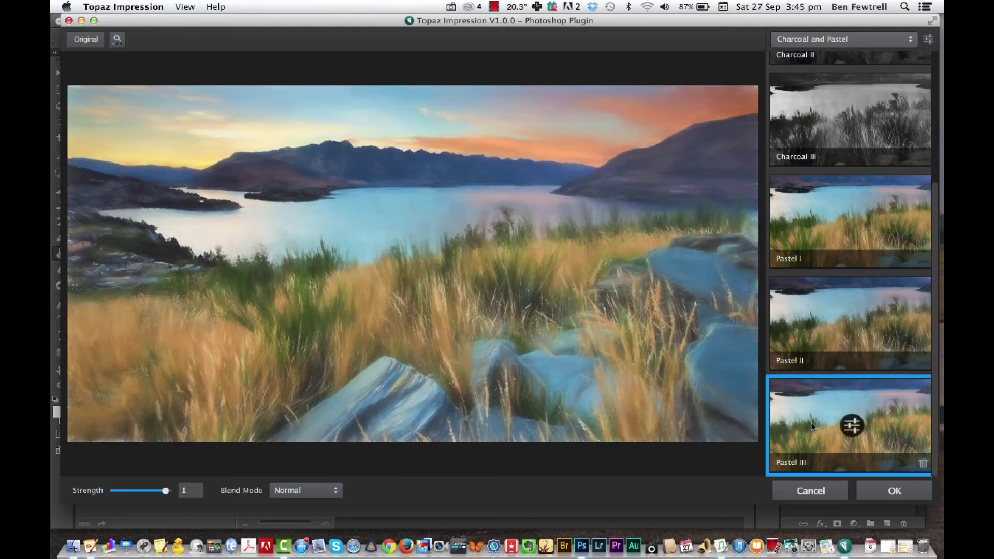
left_click(831, 323)
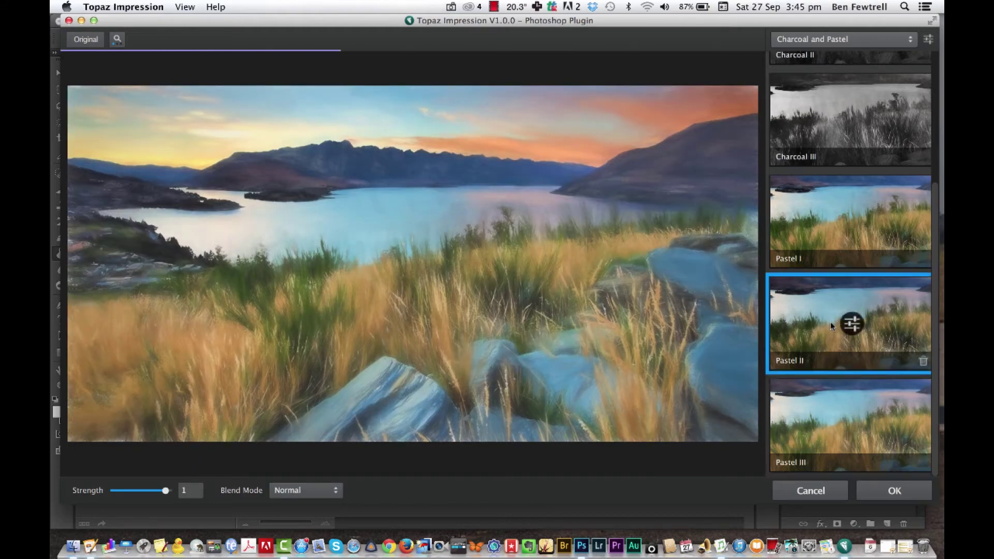
left_click(852, 322)
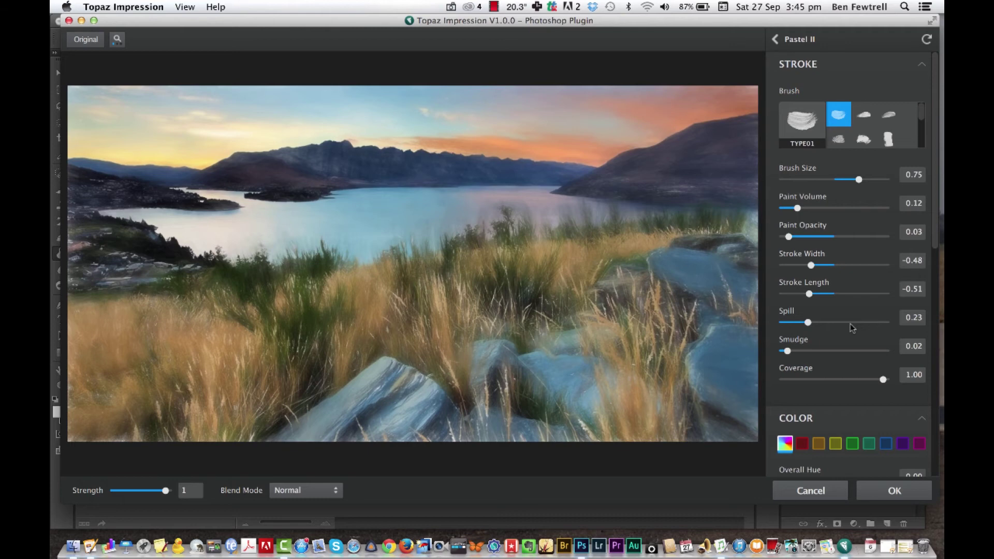
Step: Look through the Pastel II stroke and colour settings, then go back to the Charcoal and Pastel presets
scroll(851, 326, "down", 10)
scroll(852, 327, "up", 10)
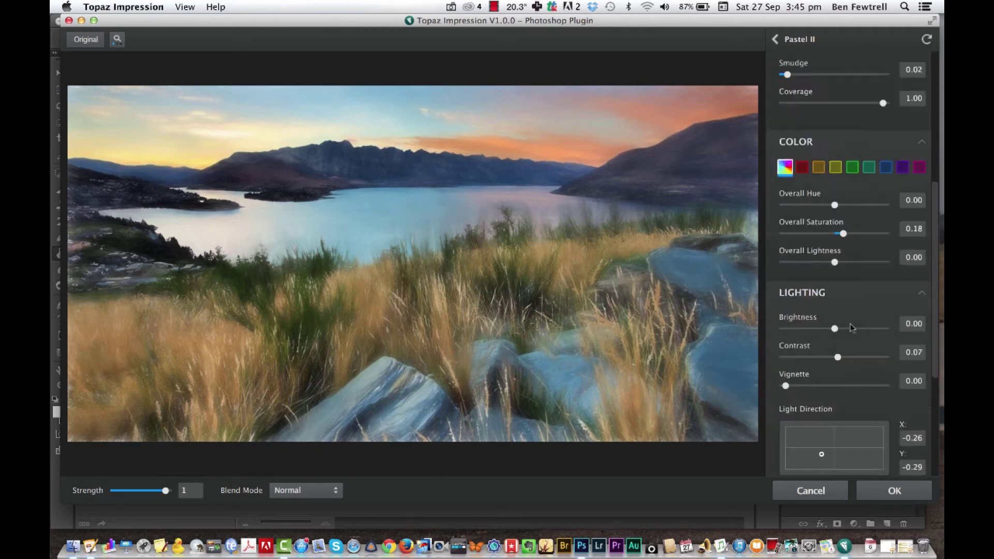
scroll(830, 303, "down", 6)
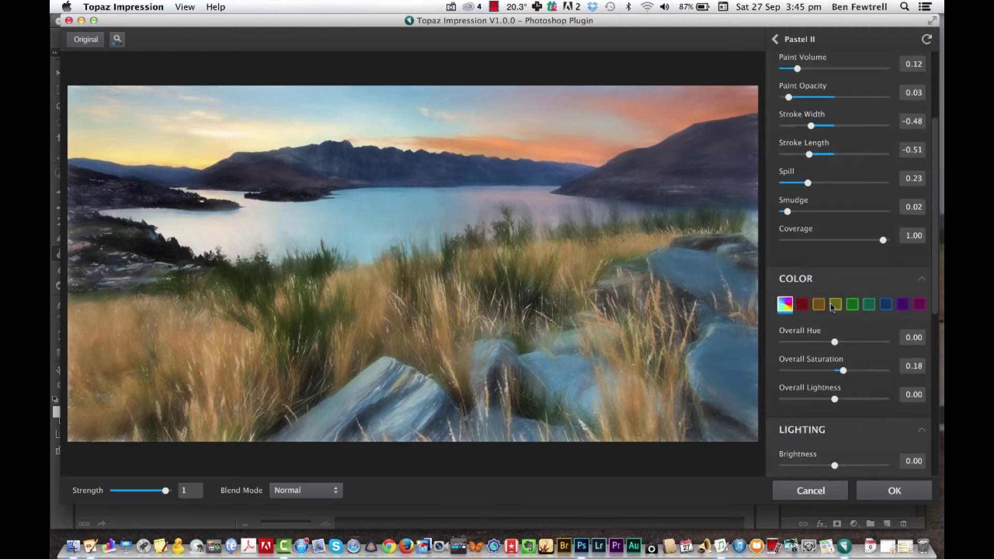
scroll(862, 330, "down", 5)
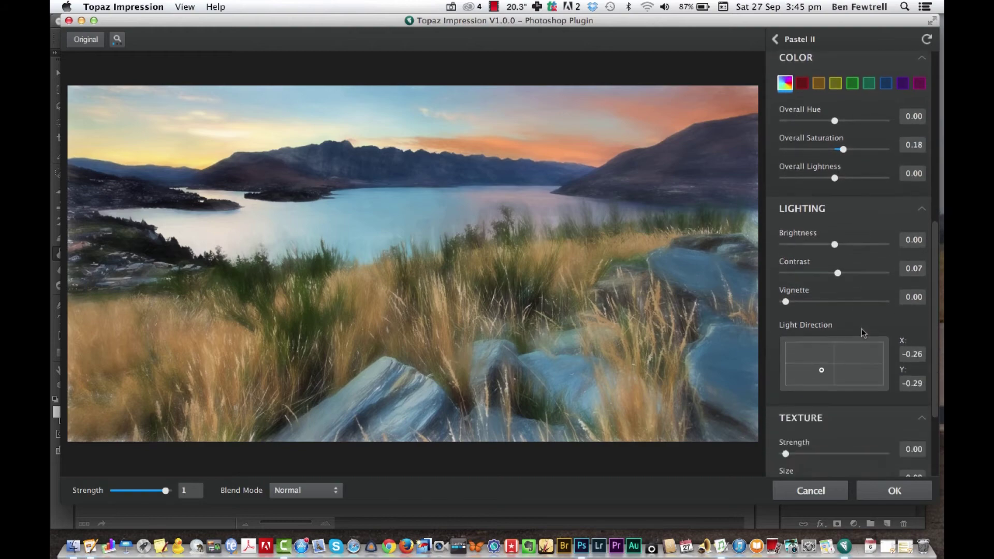
scroll(861, 329, "up", 10)
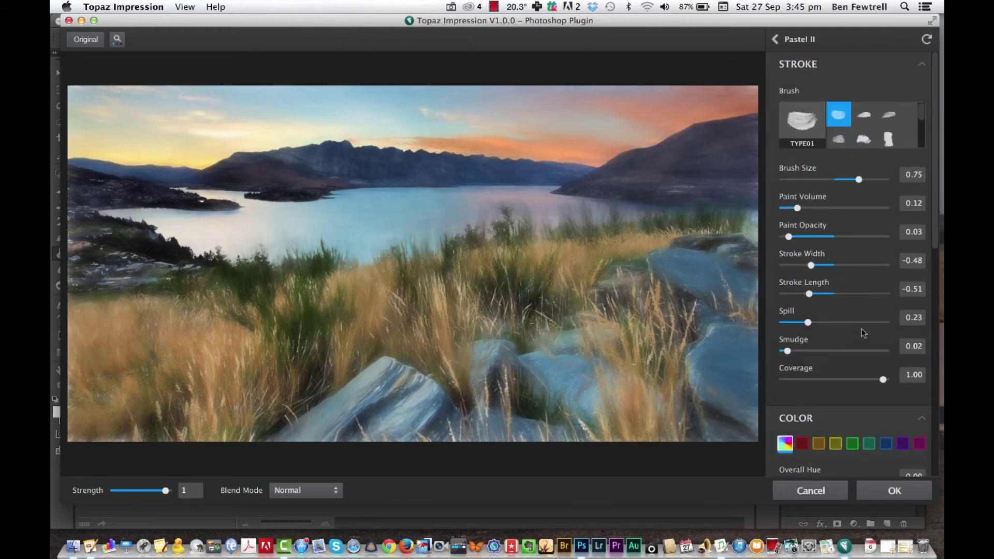
scroll(861, 328, "down", 5)
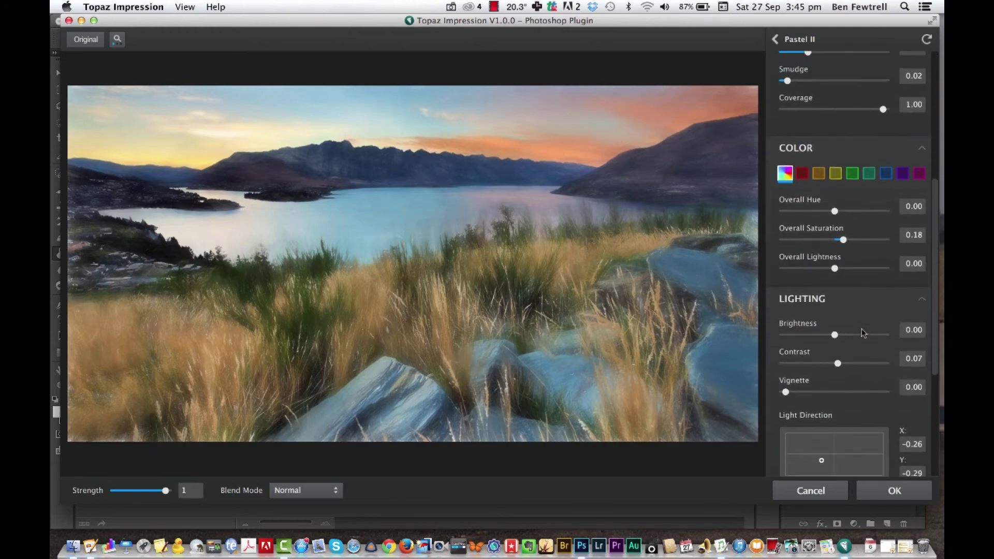
scroll(863, 332, "up", 5)
left_click(775, 40)
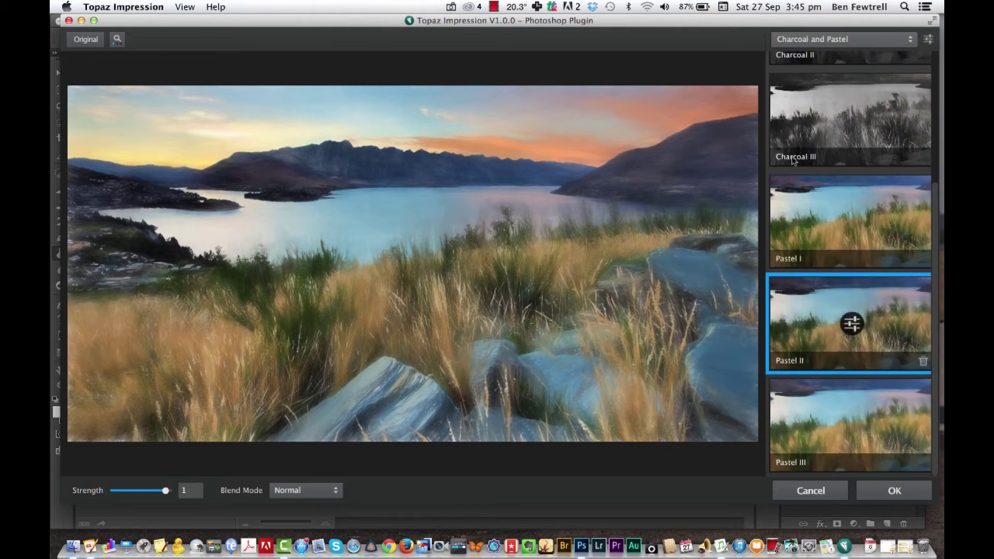
scroll(851, 337, "up", 3)
Step: Apply the black-and-white Charcoal II preset and look through its settings
left_click(853, 203)
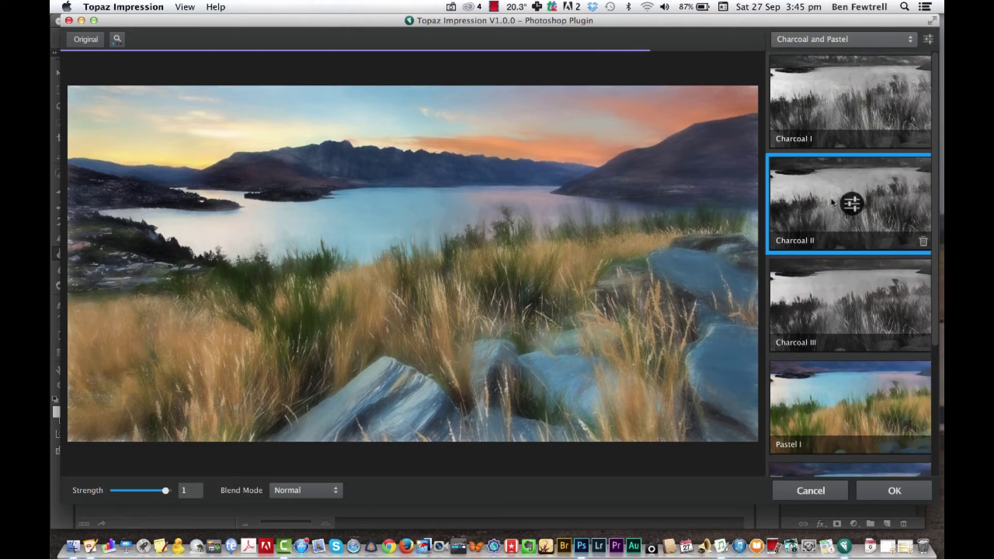
scroll(846, 307, "down", 10)
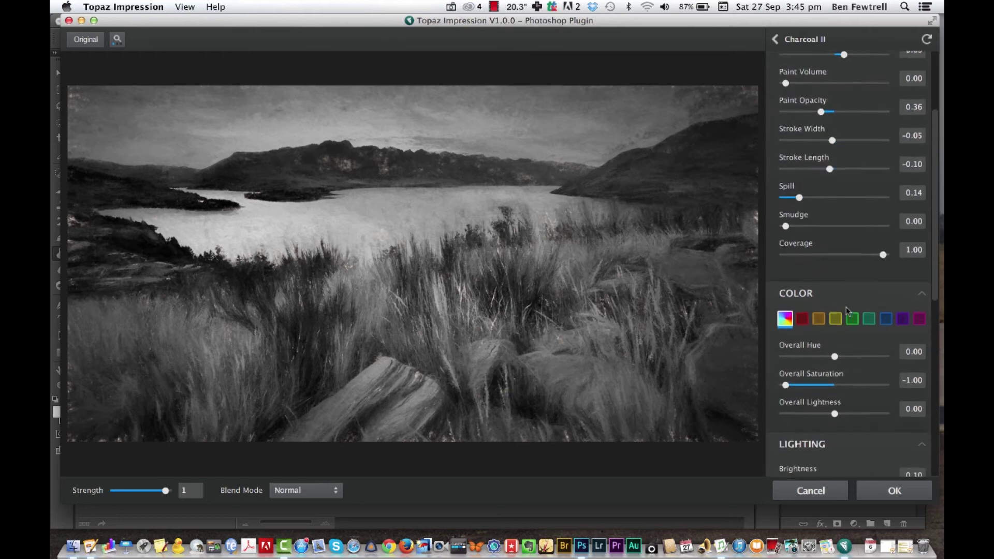
scroll(846, 306, "down", 5)
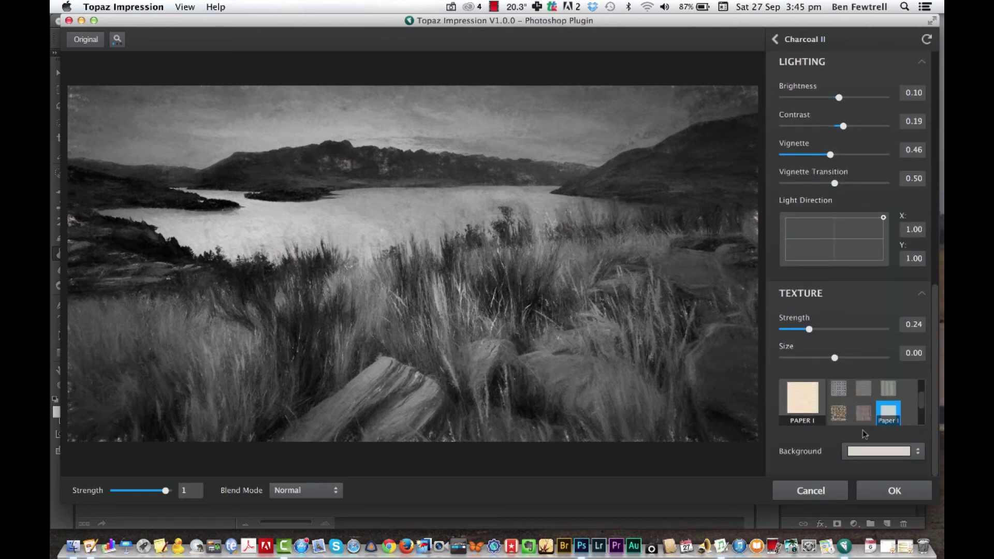
scroll(863, 434, "up", 15)
scroll(831, 352, "down", 15)
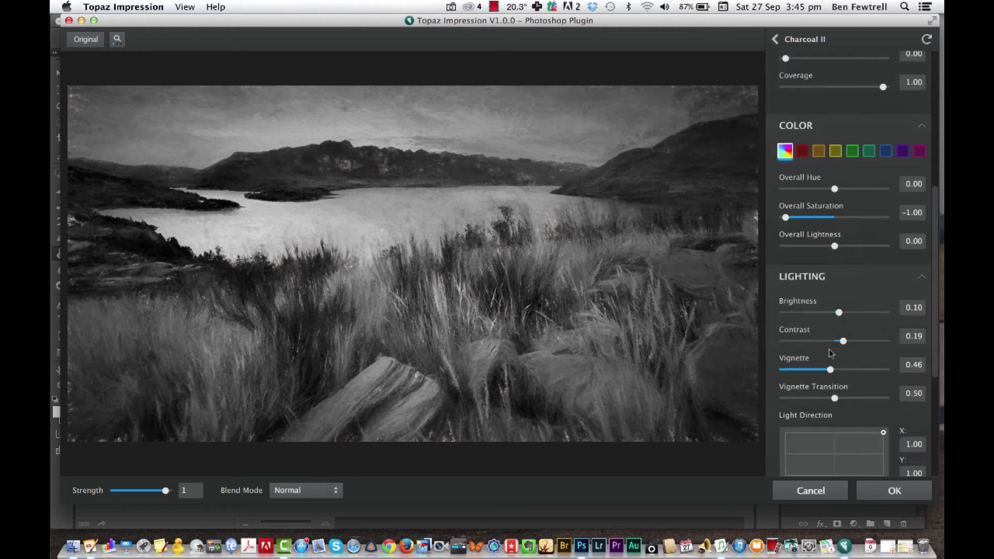
Step: Test the Metal Shingle and Metal Holes textures, then revert Charcoal II to its original paper texture
left_click(837, 414)
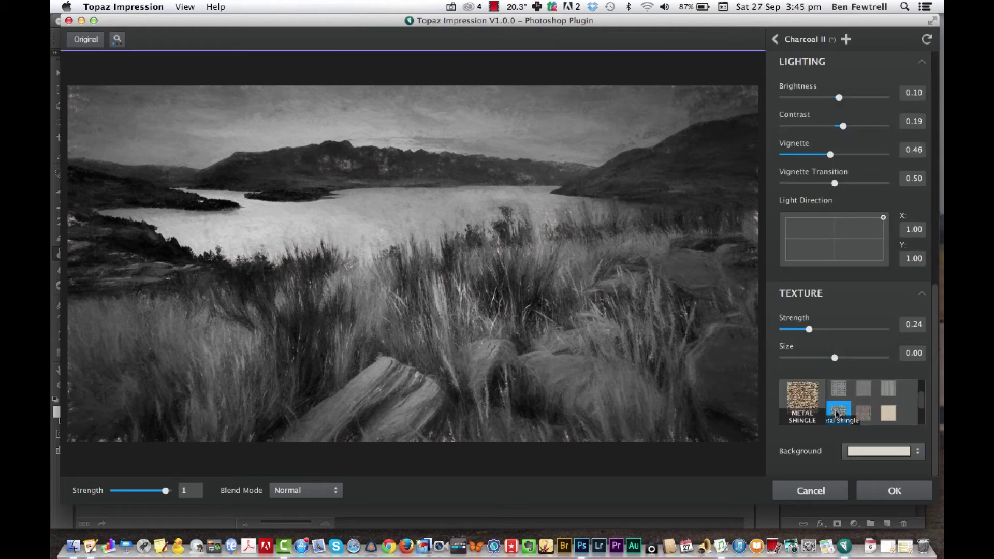
left_click(840, 389)
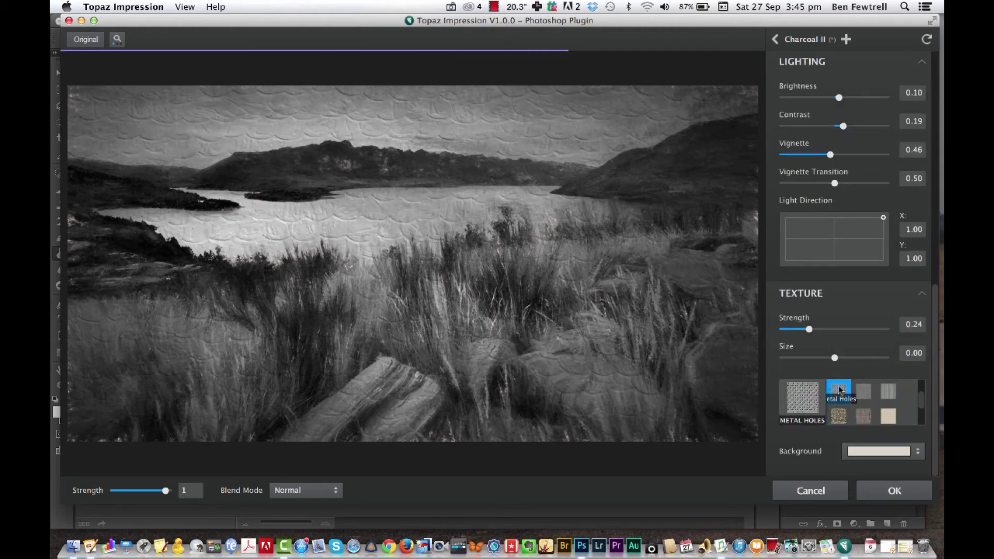
left_click(783, 41)
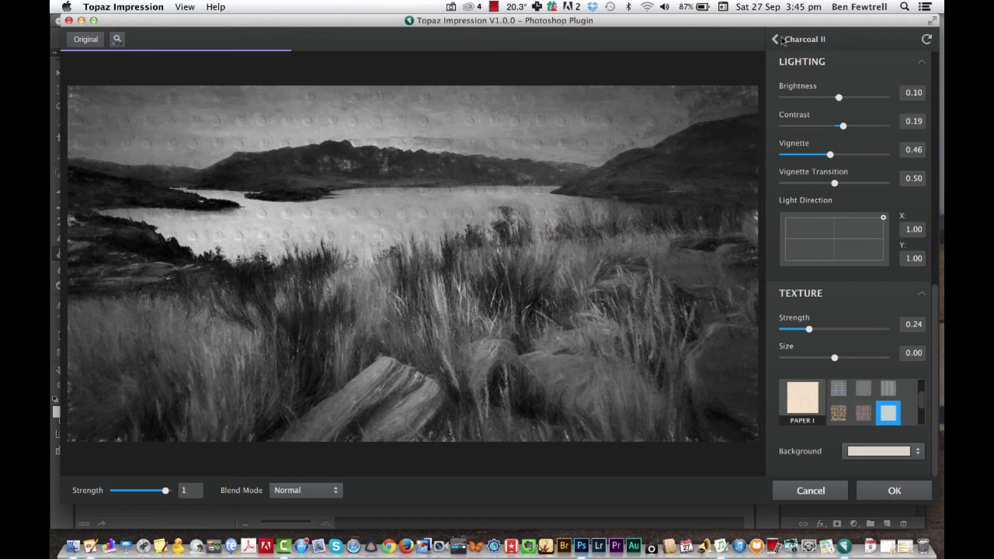
left_click(776, 39)
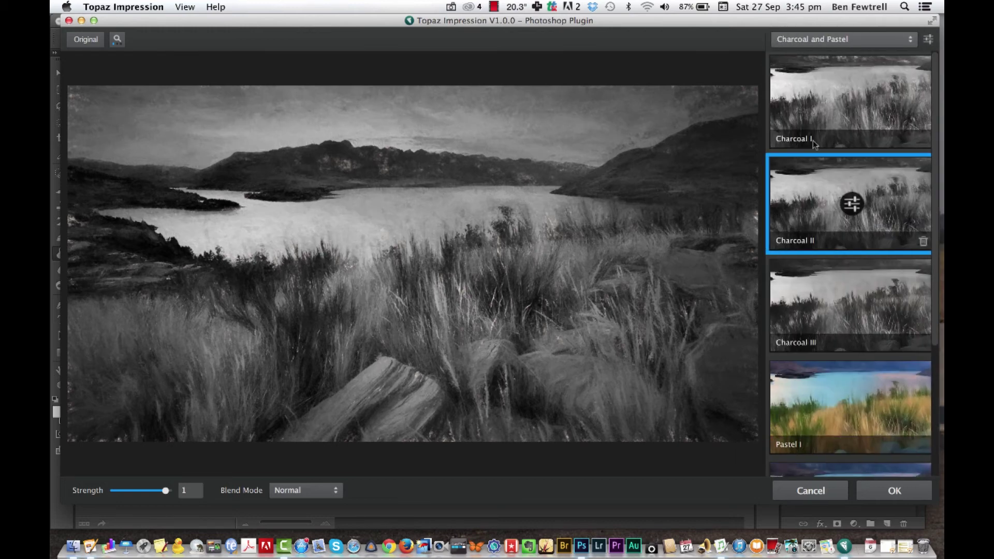
Step: Switch to the Ancient category and try Cave Dweller I, then Cave Dweller II
left_click(858, 42)
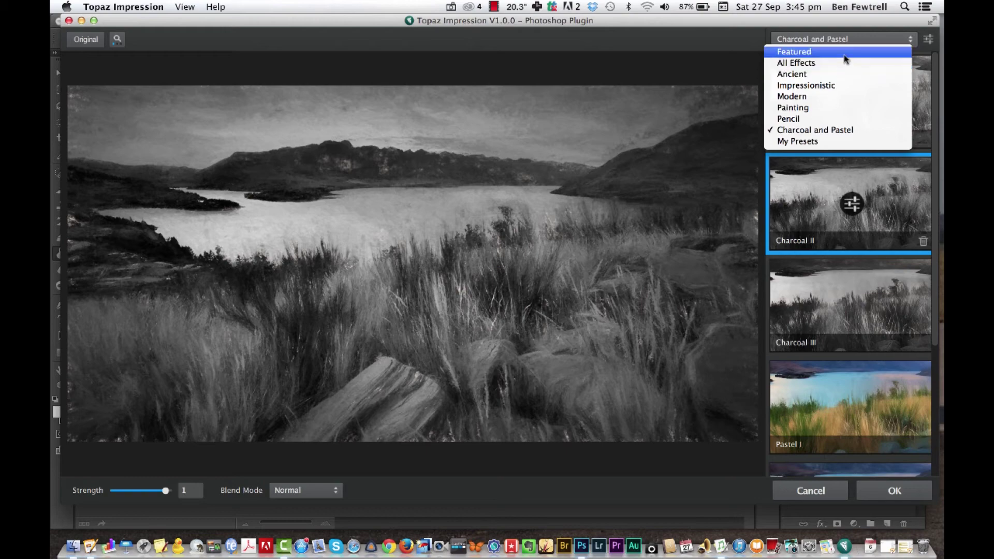
left_click(841, 71)
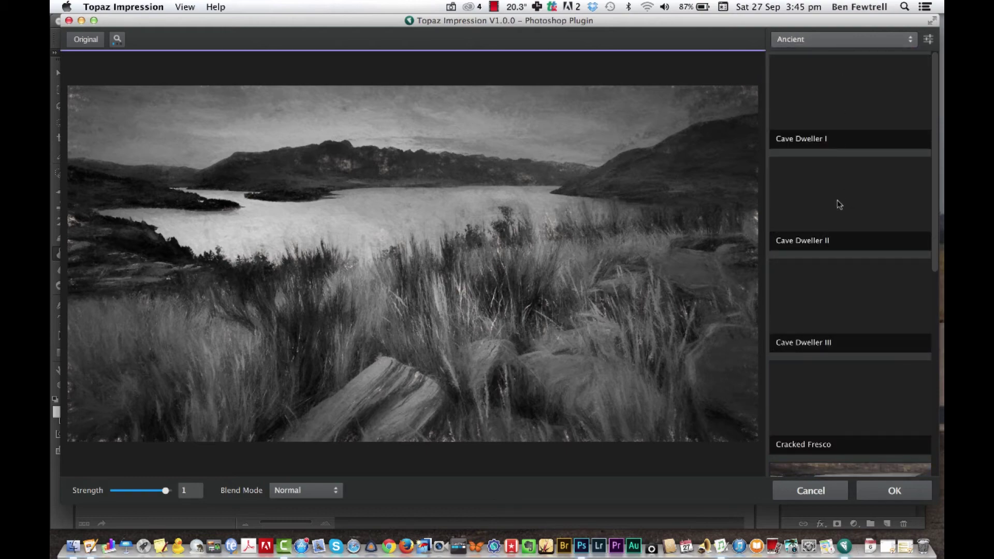
left_click(845, 112)
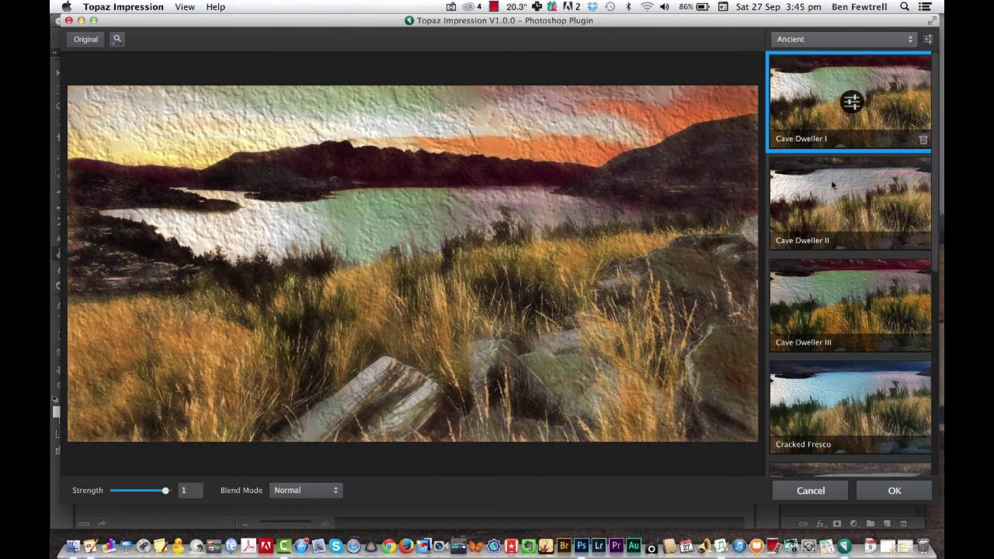
left_click(835, 188)
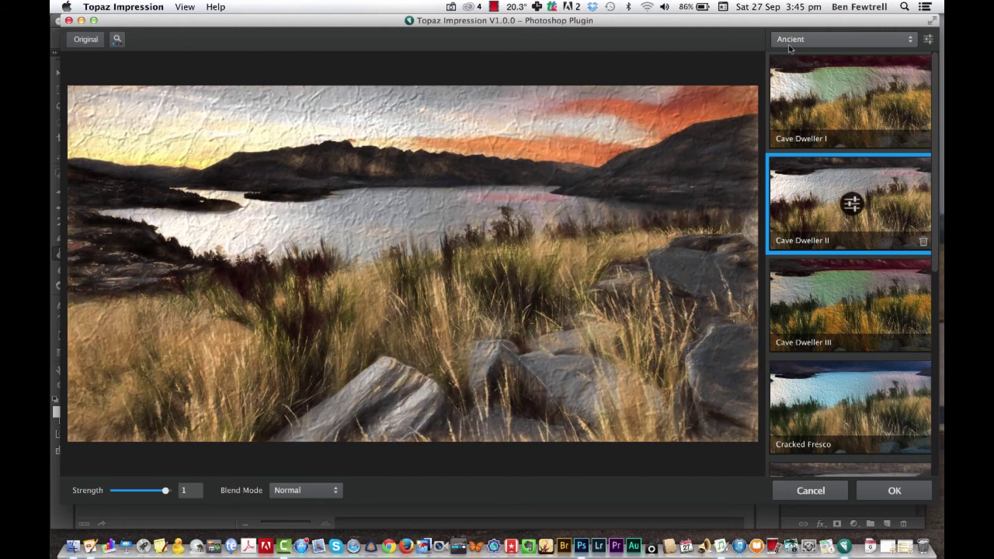
Step: Switch through the Painting category to the Pencil category and apply Colored Pencil I
left_click(789, 45)
left_click(811, 106)
left_click(808, 38)
left_click(812, 125)
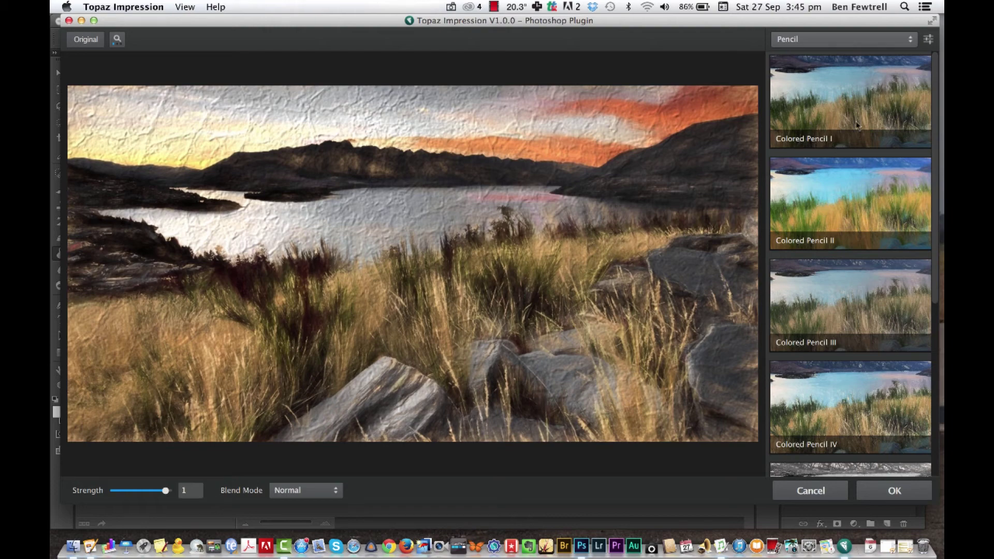
left_click(857, 119)
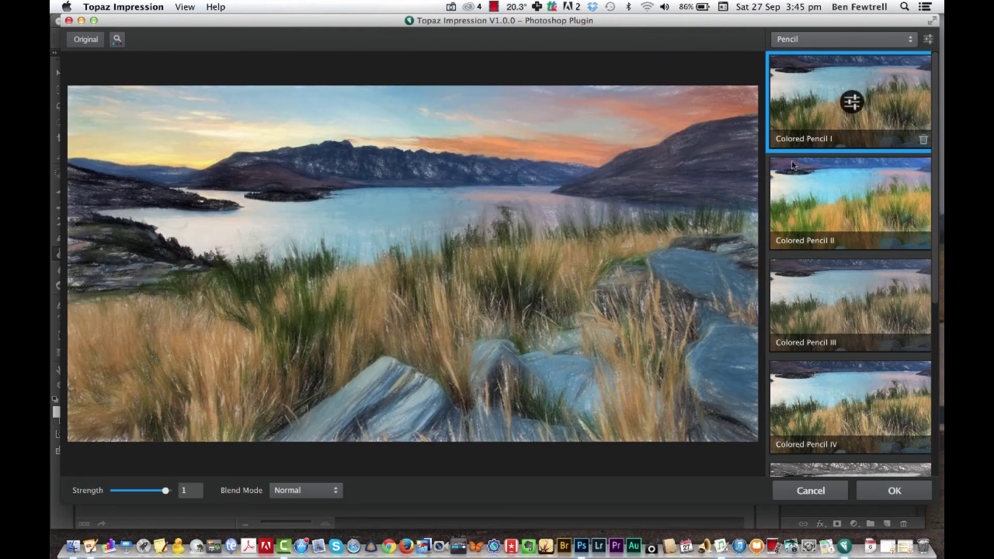
Step: In the Colored Pencil I settings, try brushes Type04, Type05, Type08 and Type09, keeping Type07
left_click(853, 103)
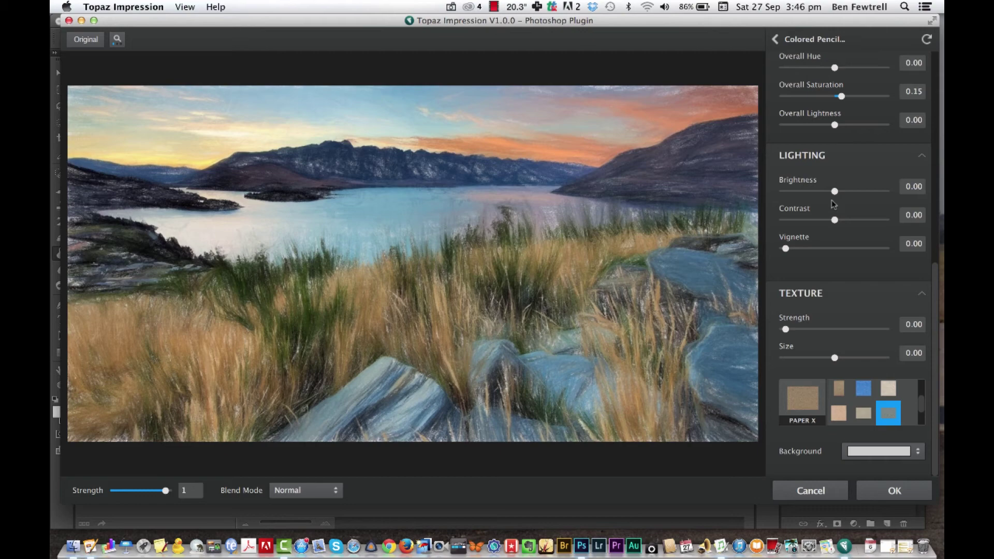
scroll(834, 204, "up", 10)
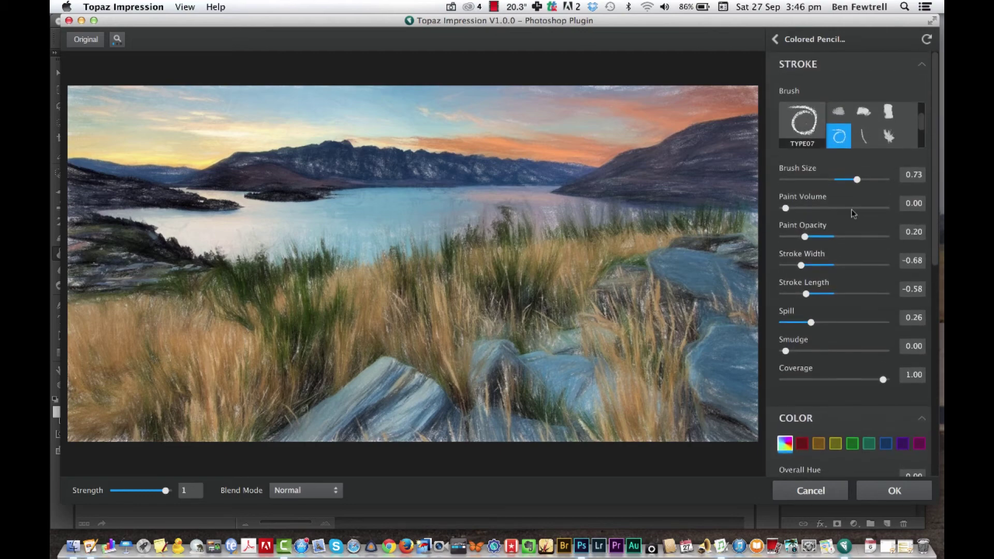
left_click(839, 112)
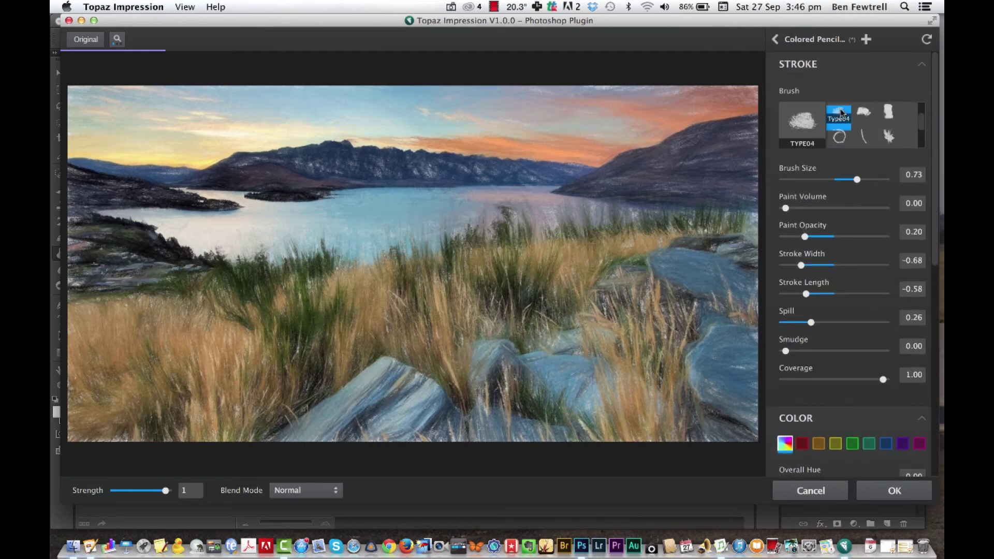
left_click(863, 115)
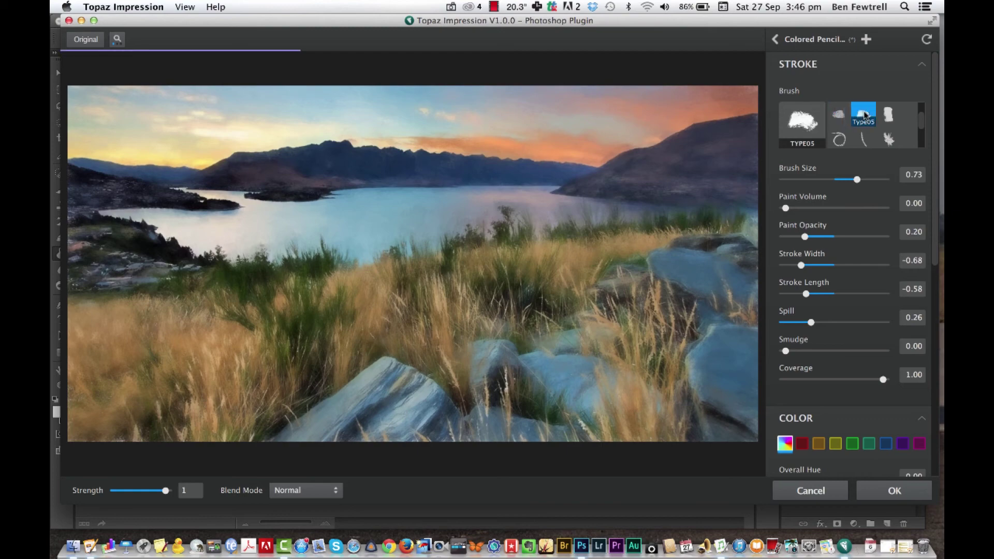
left_click(866, 144)
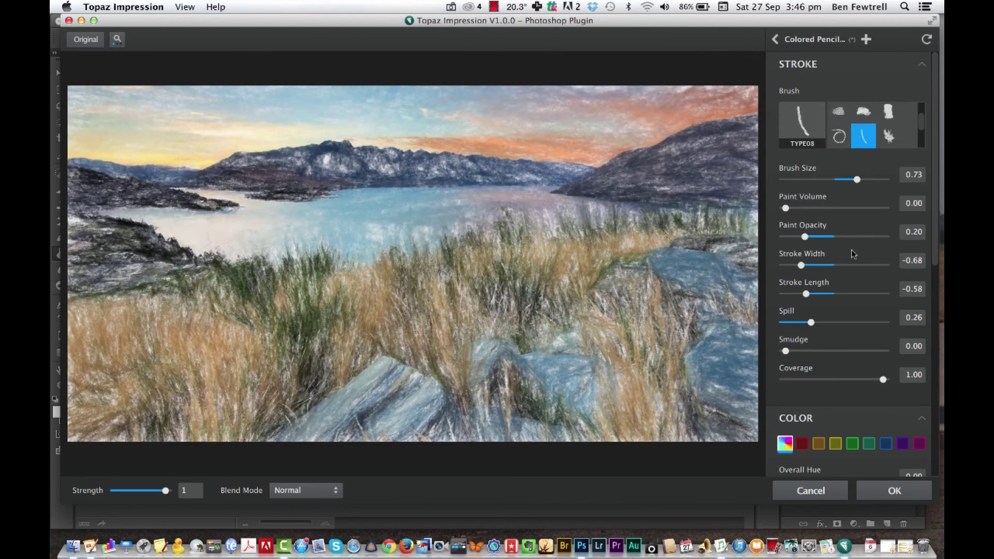
left_click(888, 139)
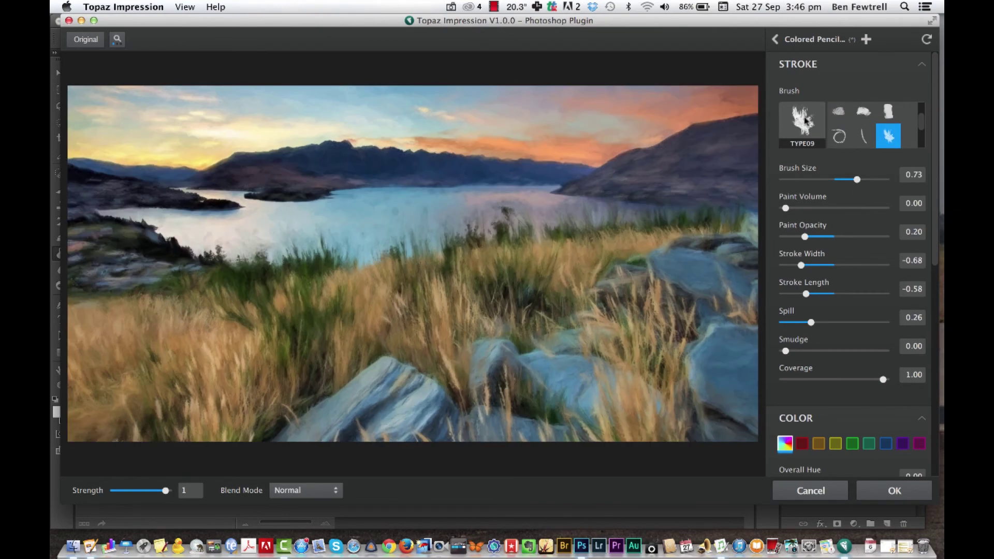
left_click(839, 137)
Step: Set Brush Size to 0.81, lower Paint Volume to 0.04, and set Stroke Width to -0.43
scroll(841, 143, "down", 1)
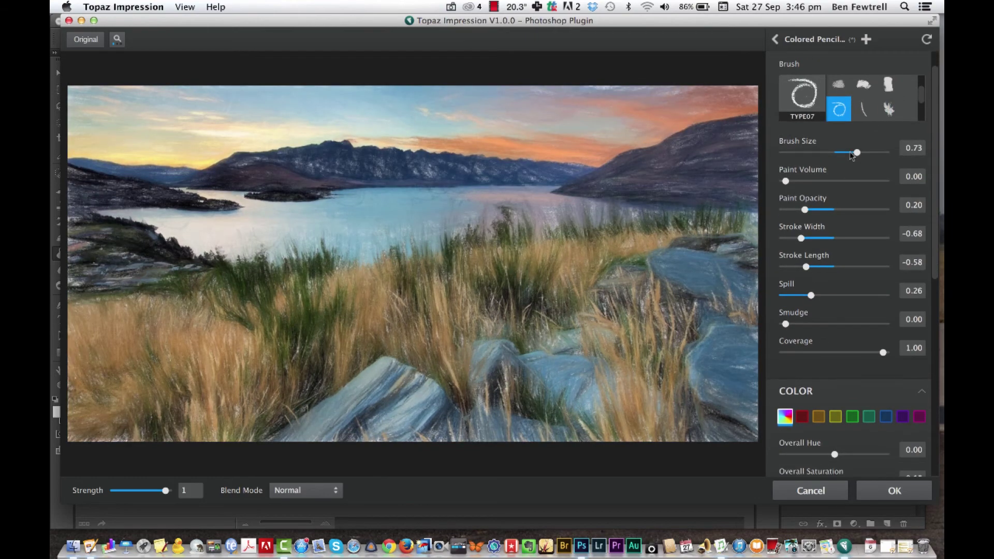
left_click_drag(852, 155, 858, 155)
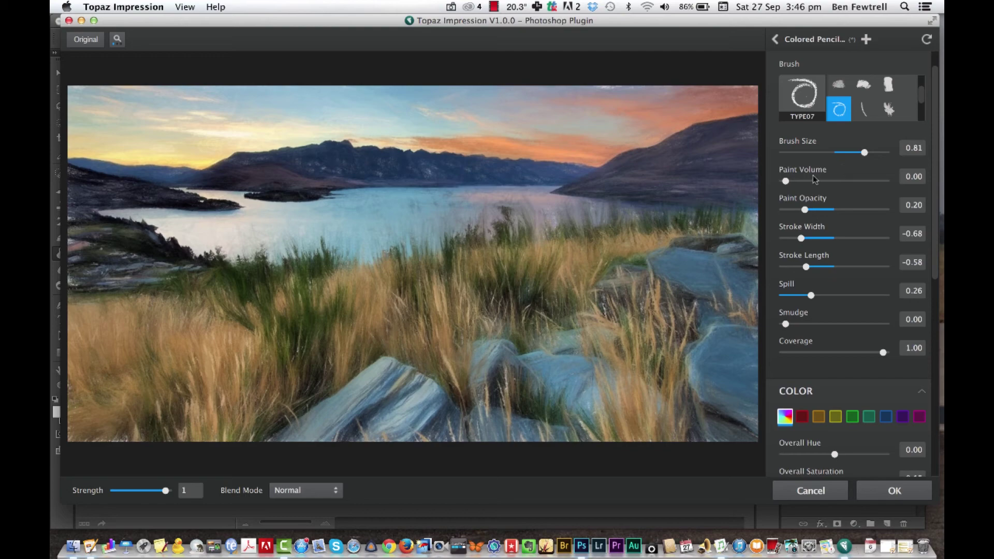
left_click_drag(814, 180, 800, 182)
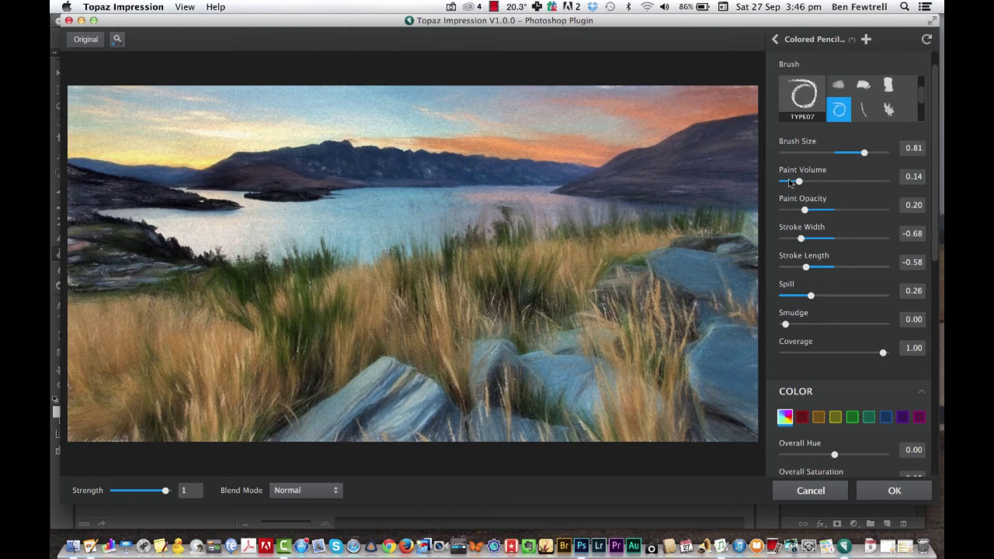
left_click_drag(801, 238, 813, 238)
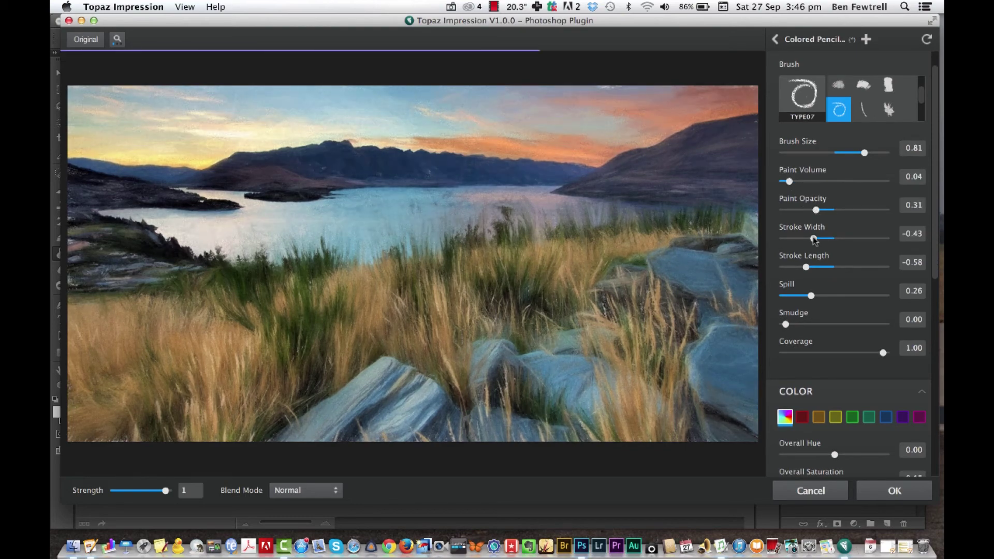